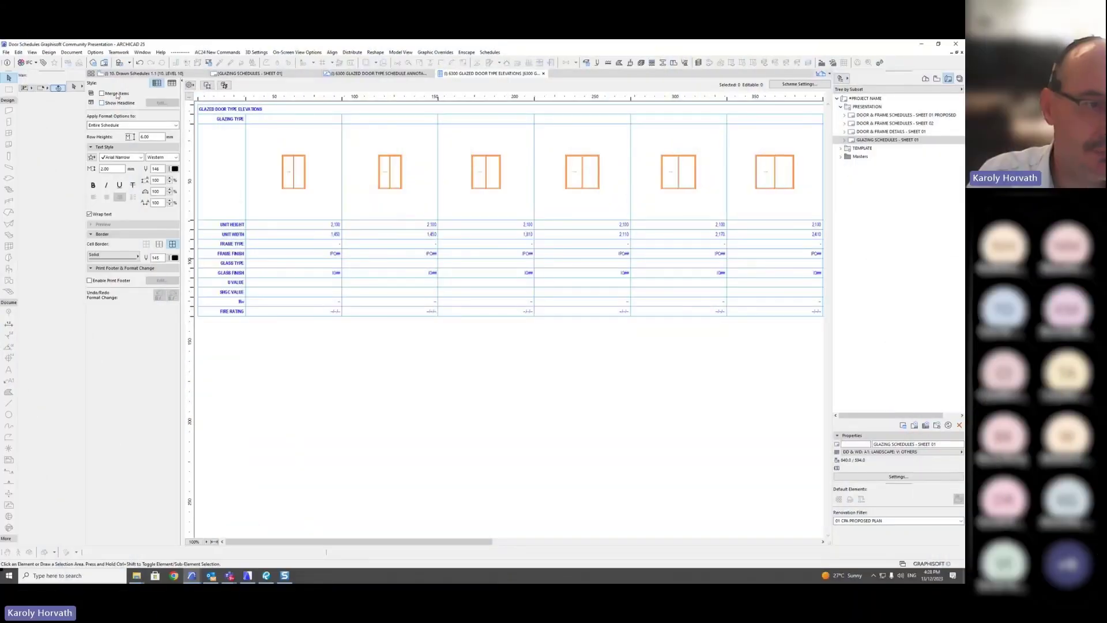
# - Merge matching items in the glazed door type elevations schedule and set the first column's glazing type to Type A
pyautogui.click(117, 94)
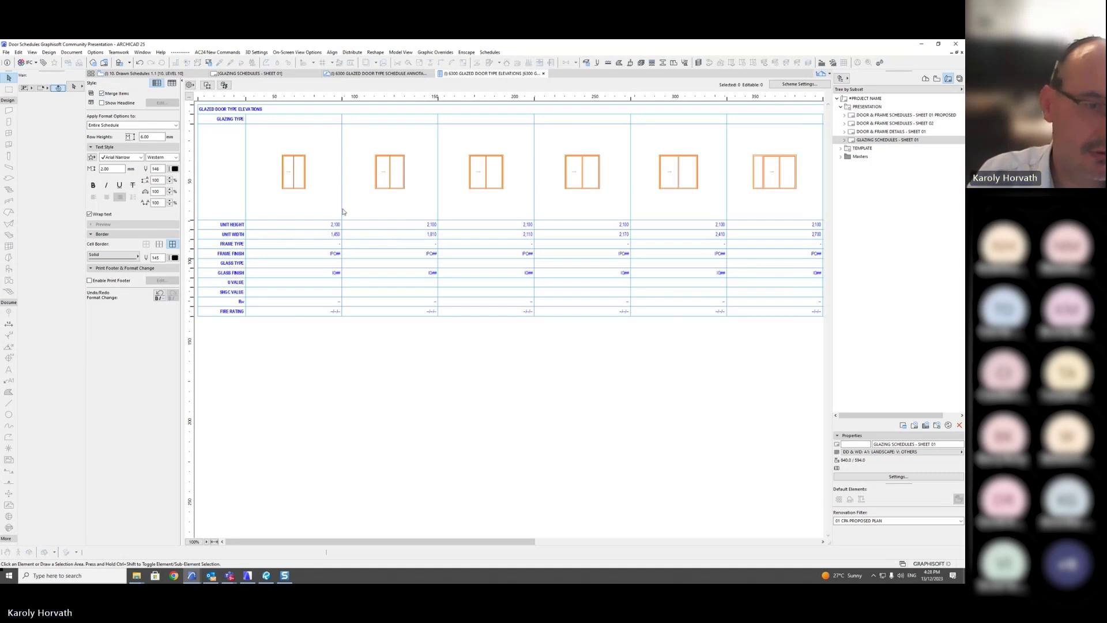
pyautogui.click(282, 121)
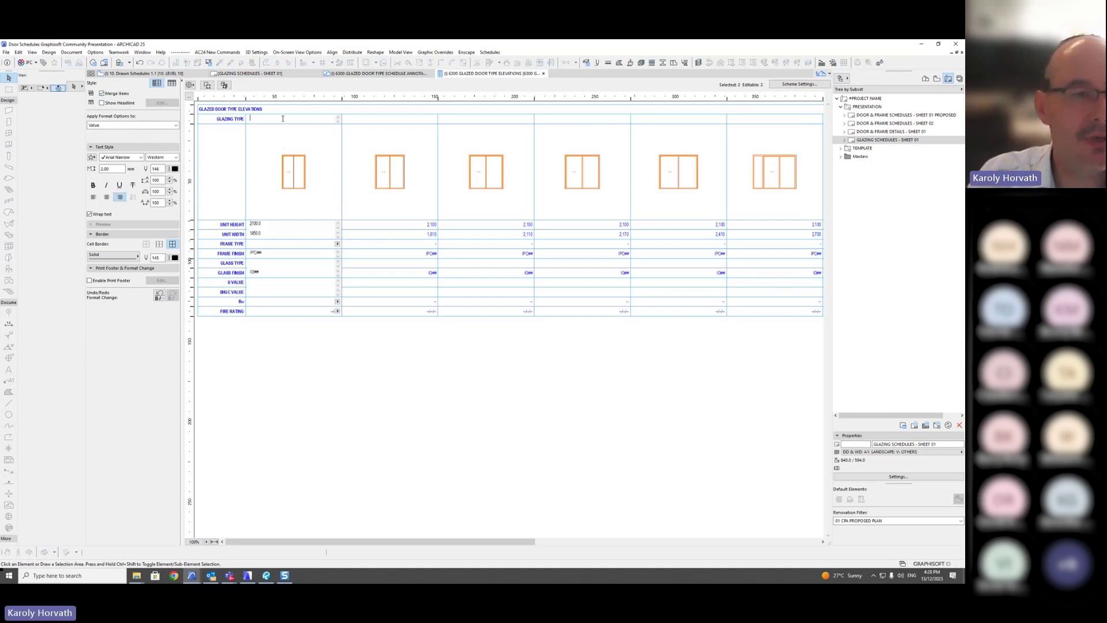
pyautogui.write('1')
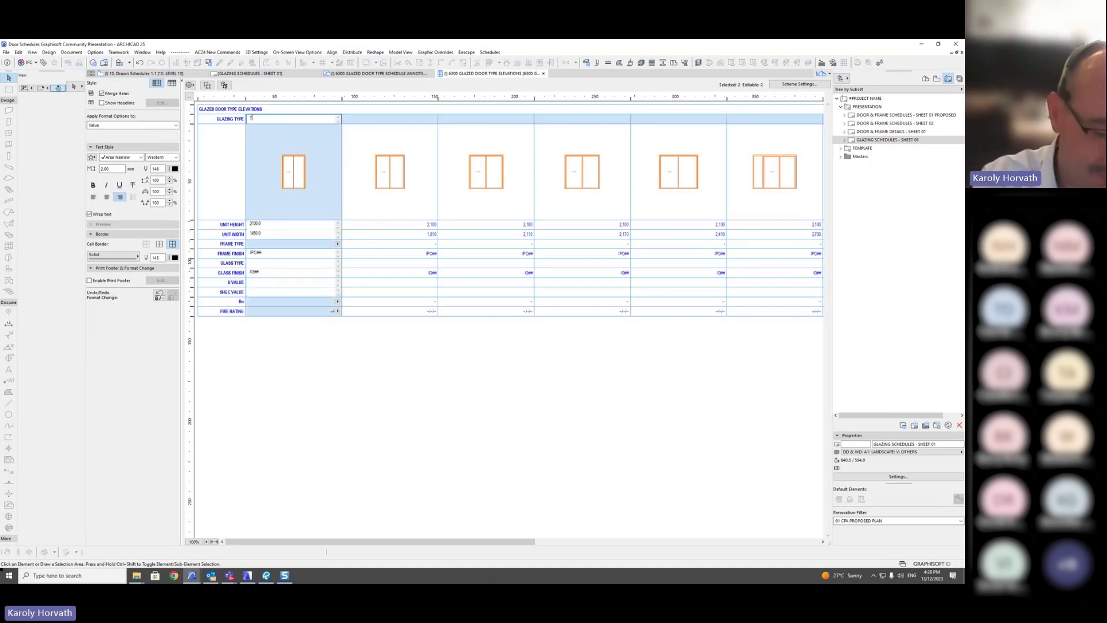
pyautogui.write('ype')
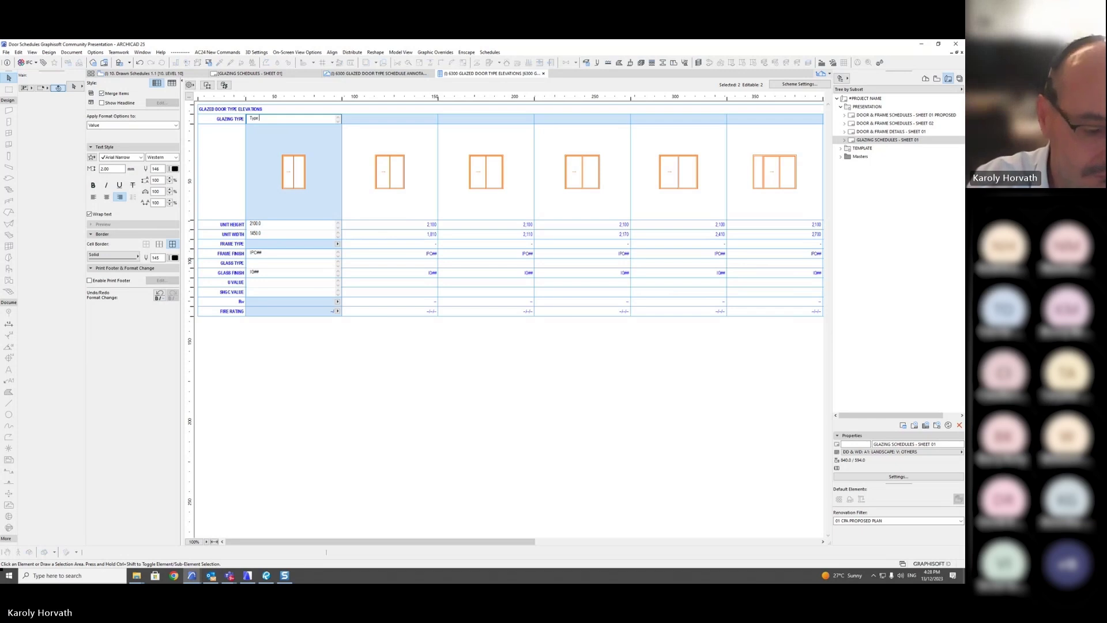
pyautogui.write(' A')
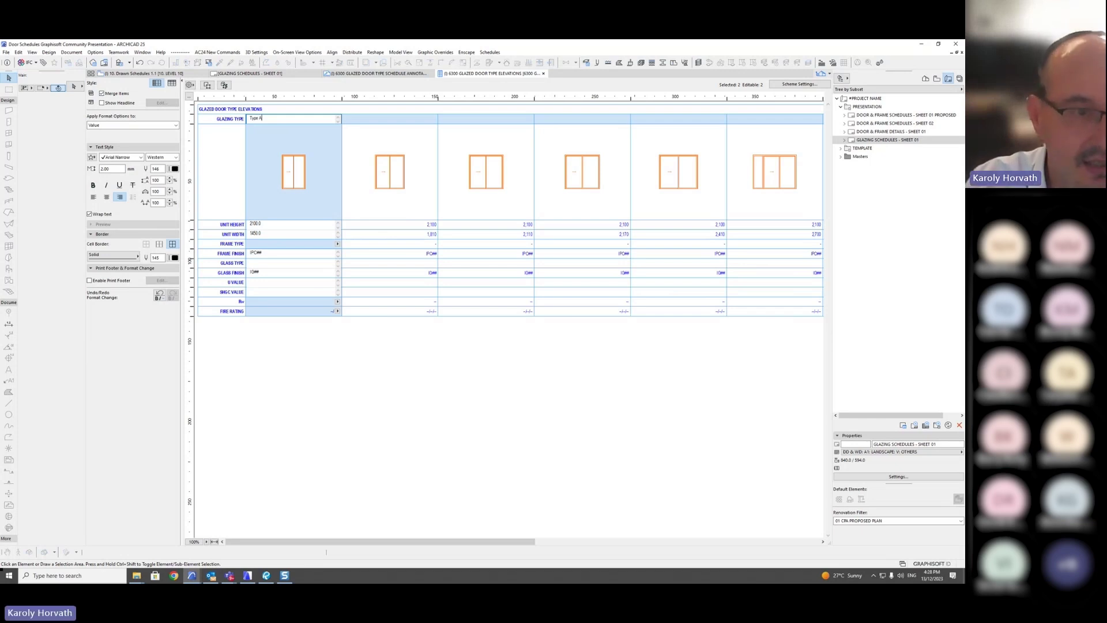
# - Set the glazing type of the second door column in the type elevations schedule to Type B
pyautogui.click(408, 121)
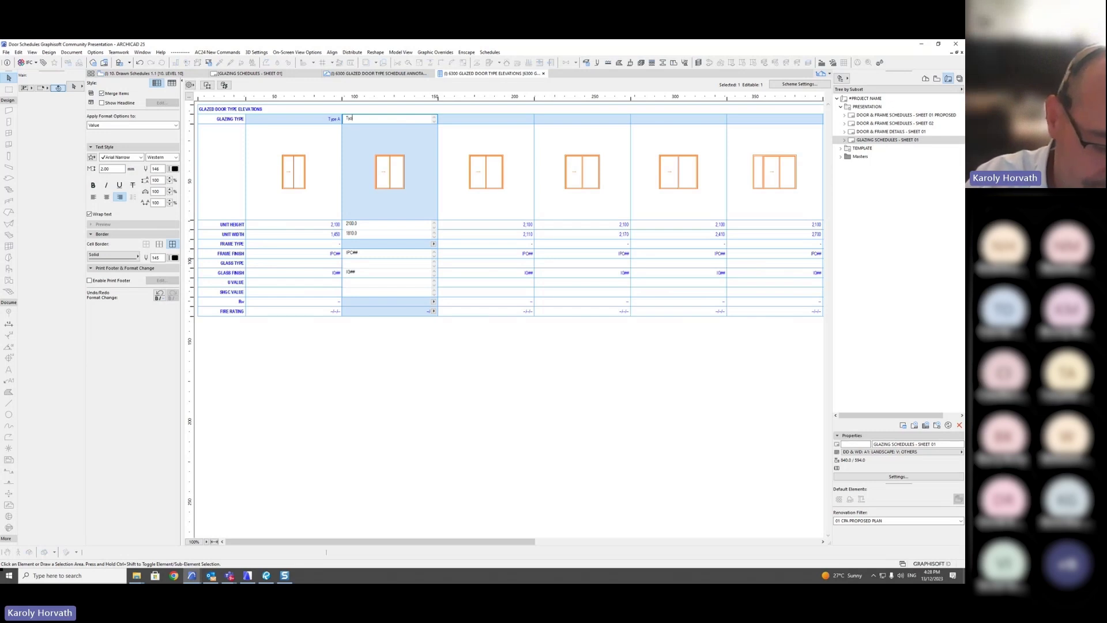
pyautogui.write('Type B')
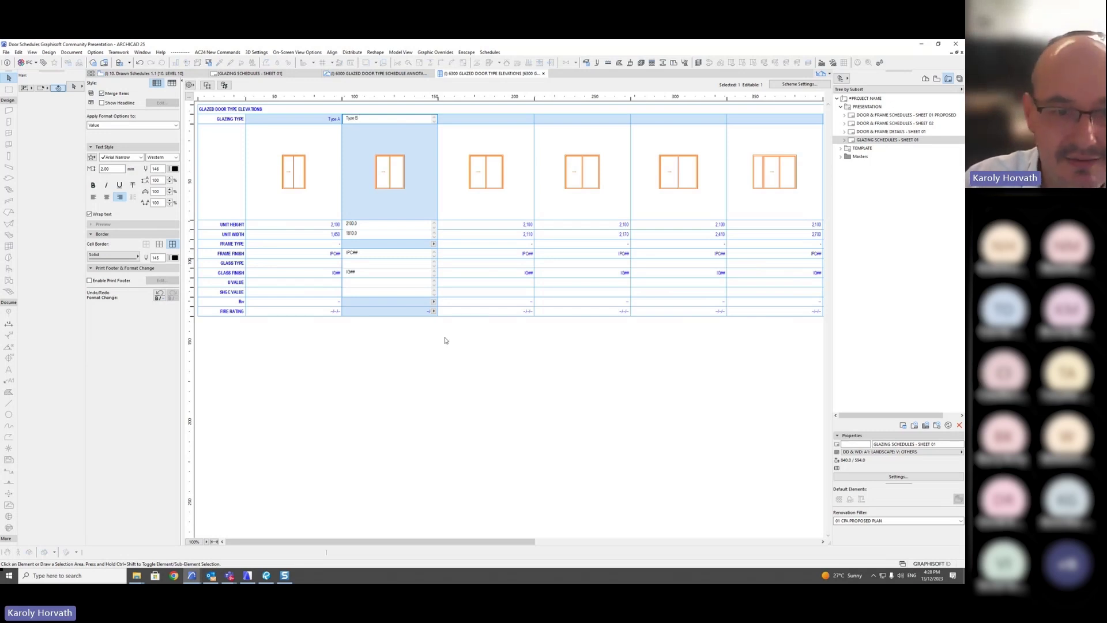
pyautogui.click(426, 357)
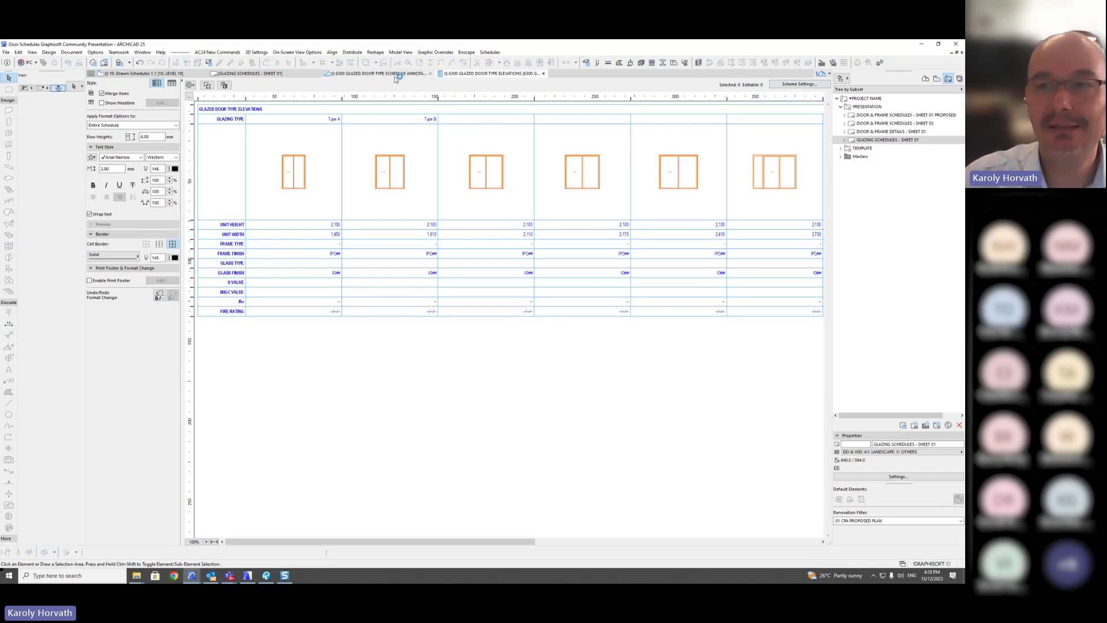
# - Open the GLAZING SCHEDULES - SHEET 01 layout and update its glazed door type elevations drawing
pyautogui.doubleClick(899, 140)
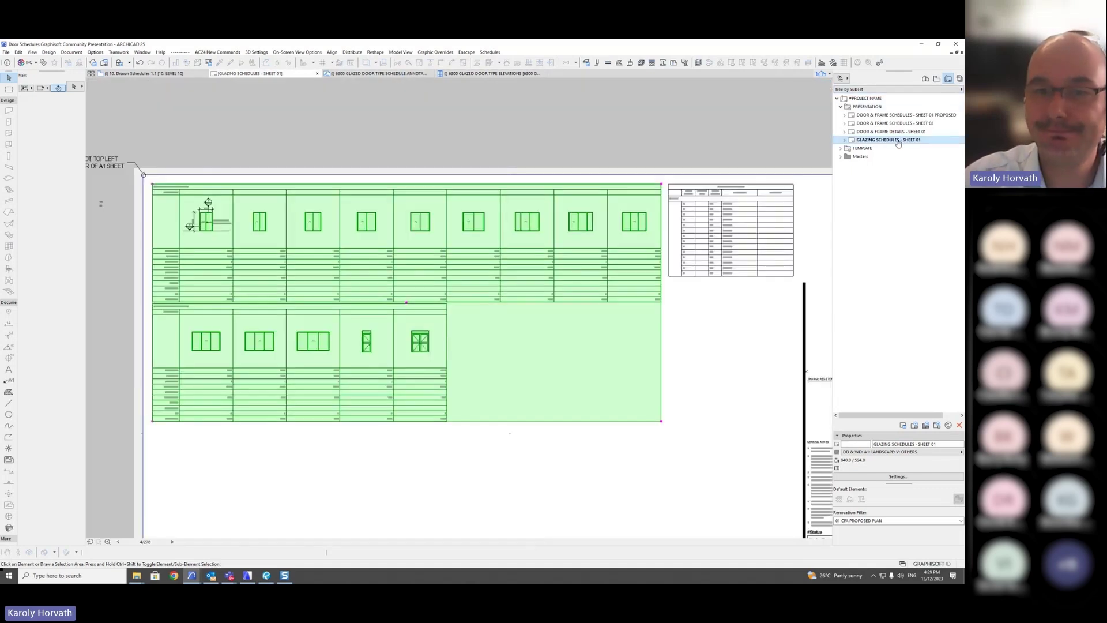
pyautogui.rightClick(370, 237)
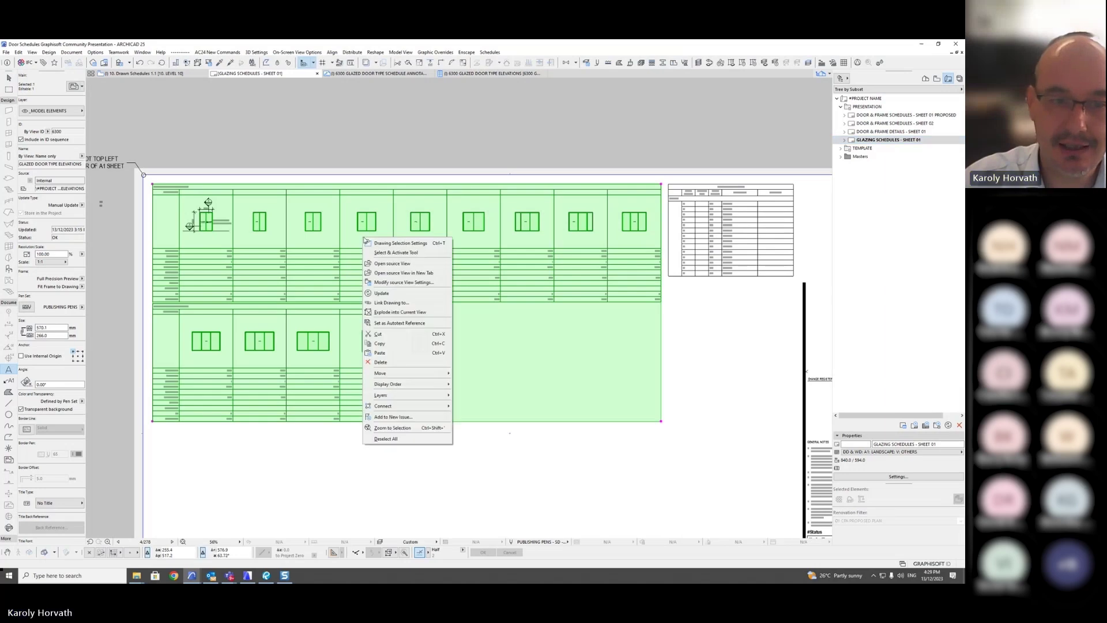
pyautogui.click(390, 294)
pyautogui.click(446, 113)
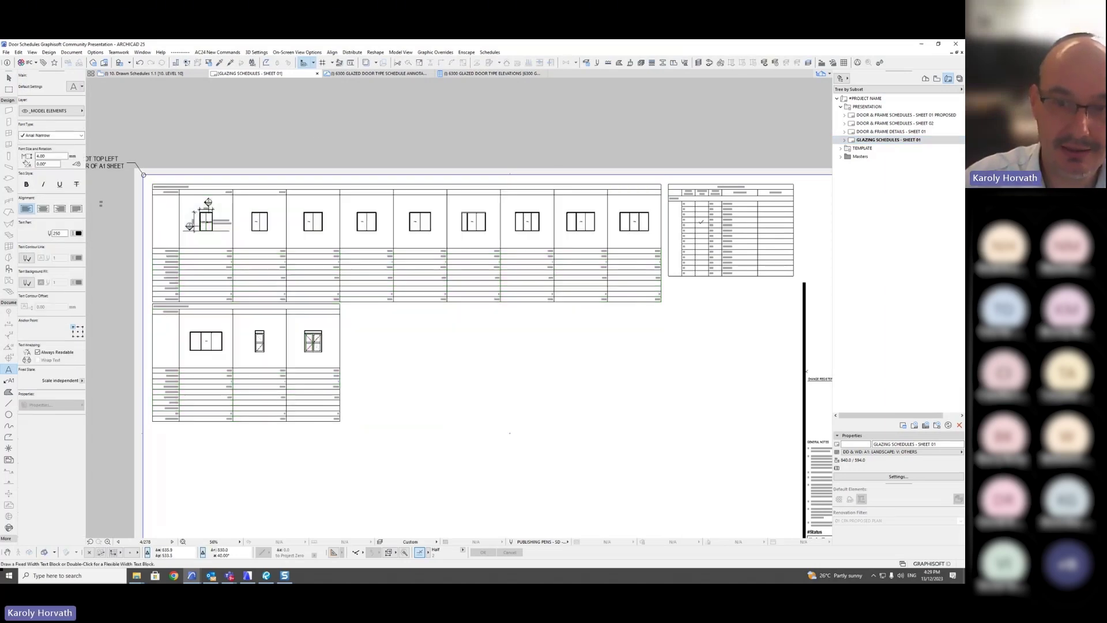
# - Update the Glazed Door Schedule drawing on the sheet and check its glazing type column
pyautogui.click(711, 241)
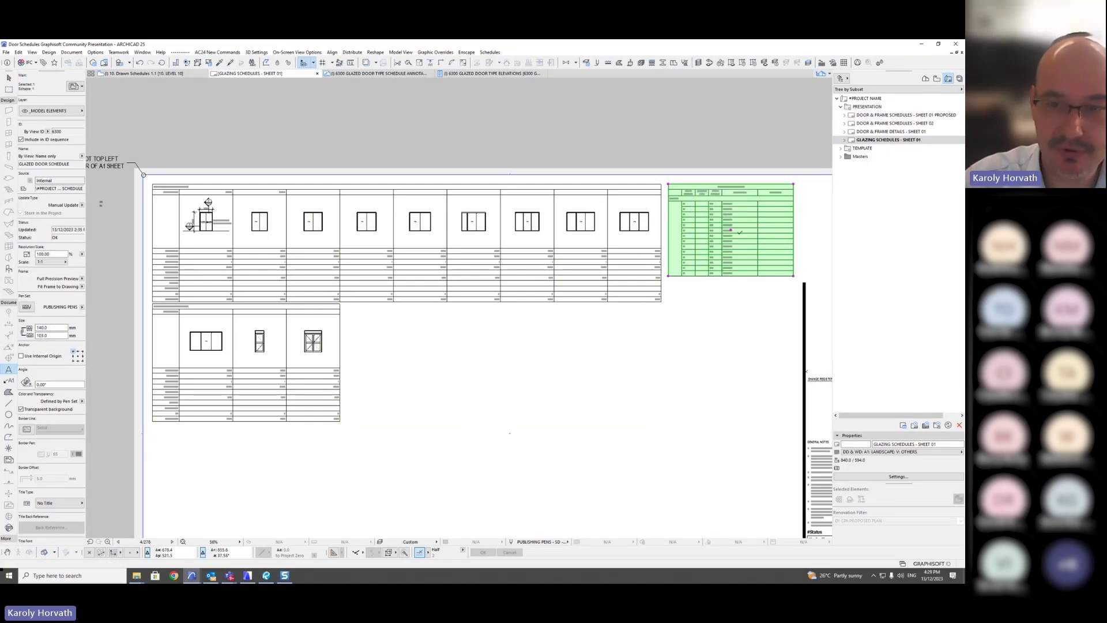
pyautogui.scroll(5, 740, 231)
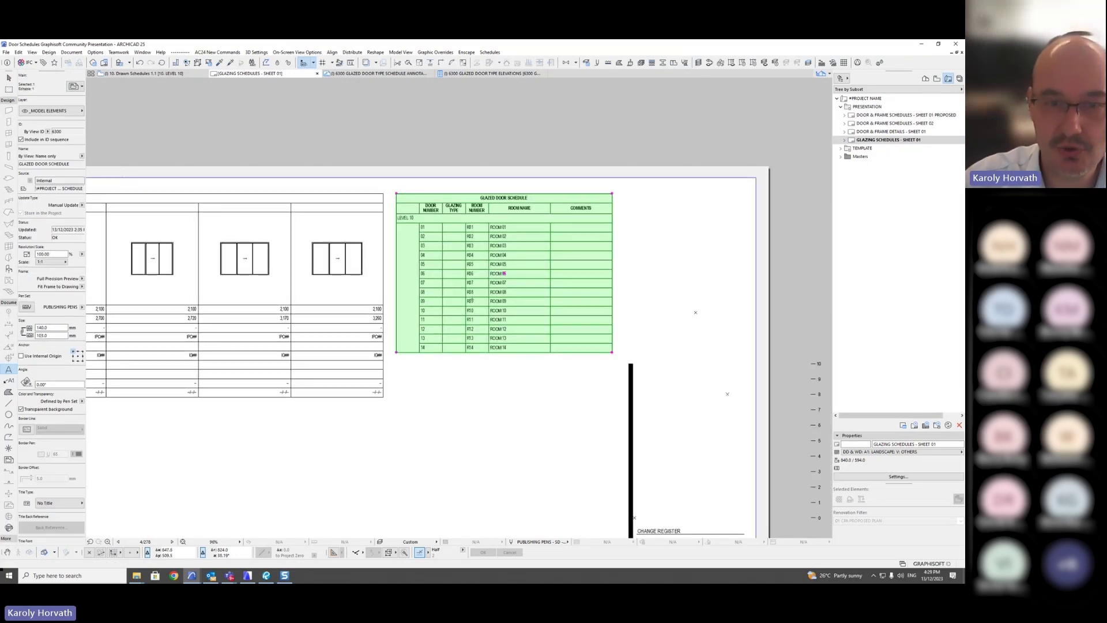
pyautogui.rightClick(475, 256)
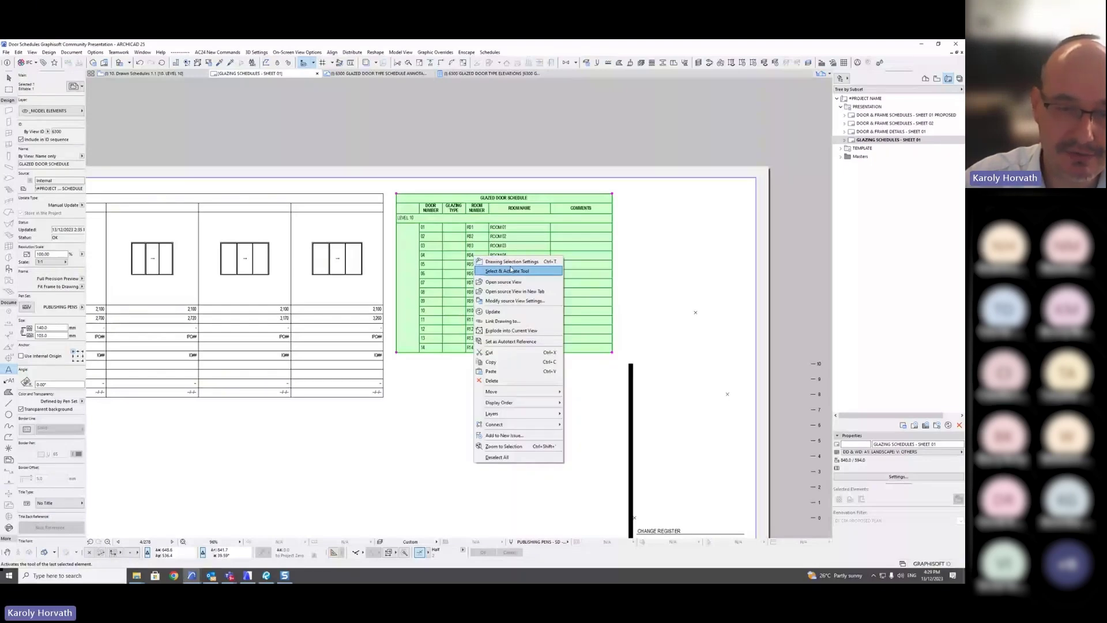
pyautogui.click(492, 311)
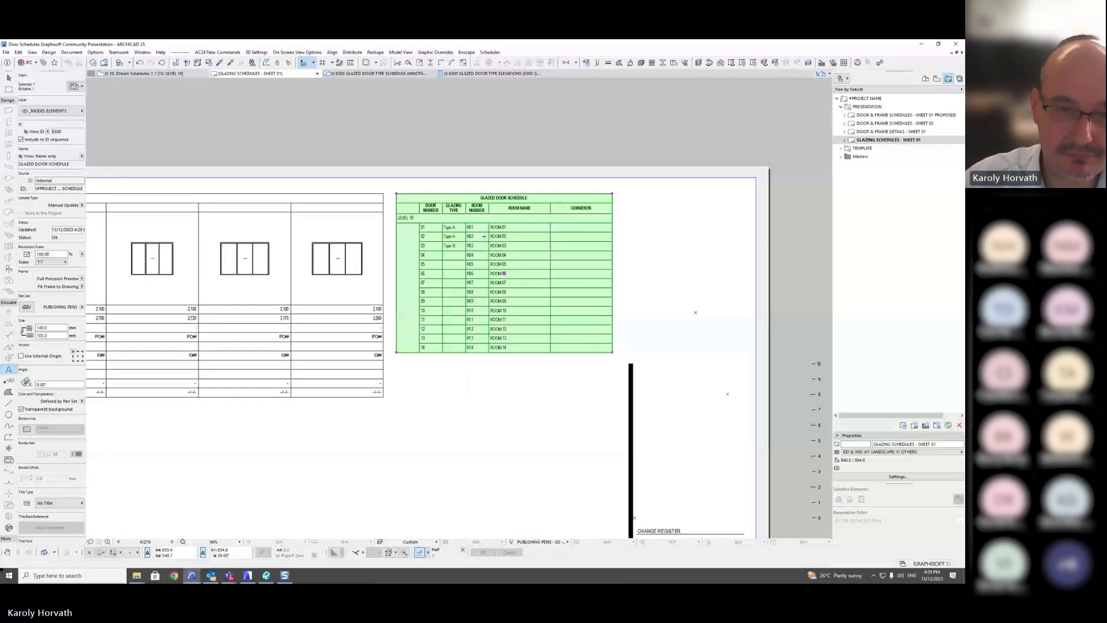
pyautogui.press('Escape')
pyautogui.scroll(3, 463, 242)
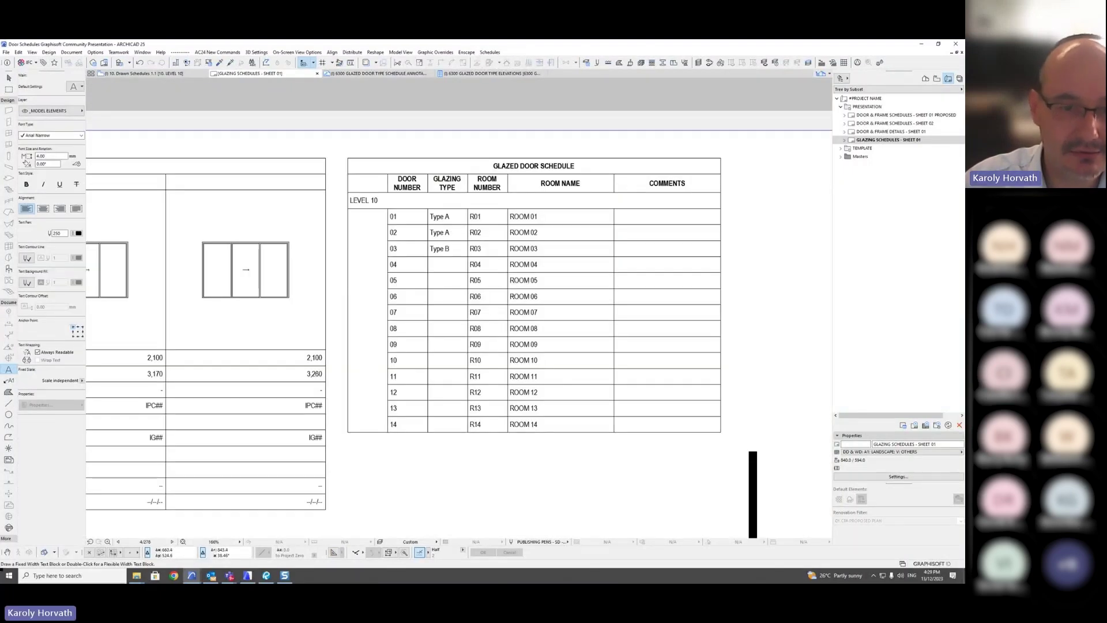
pyautogui.scroll(-2, 445, 244)
# - Open the Glazed Door Schedule's source view and check its criteria and fields in the scheme settings
pyautogui.click(455, 243)
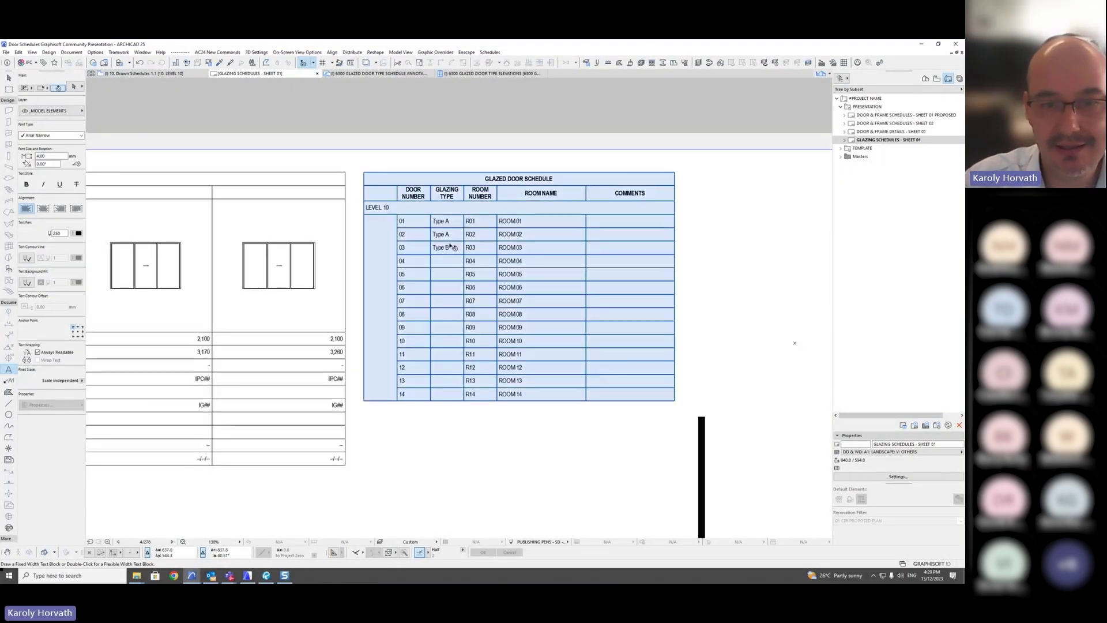
pyautogui.rightClick(458, 243)
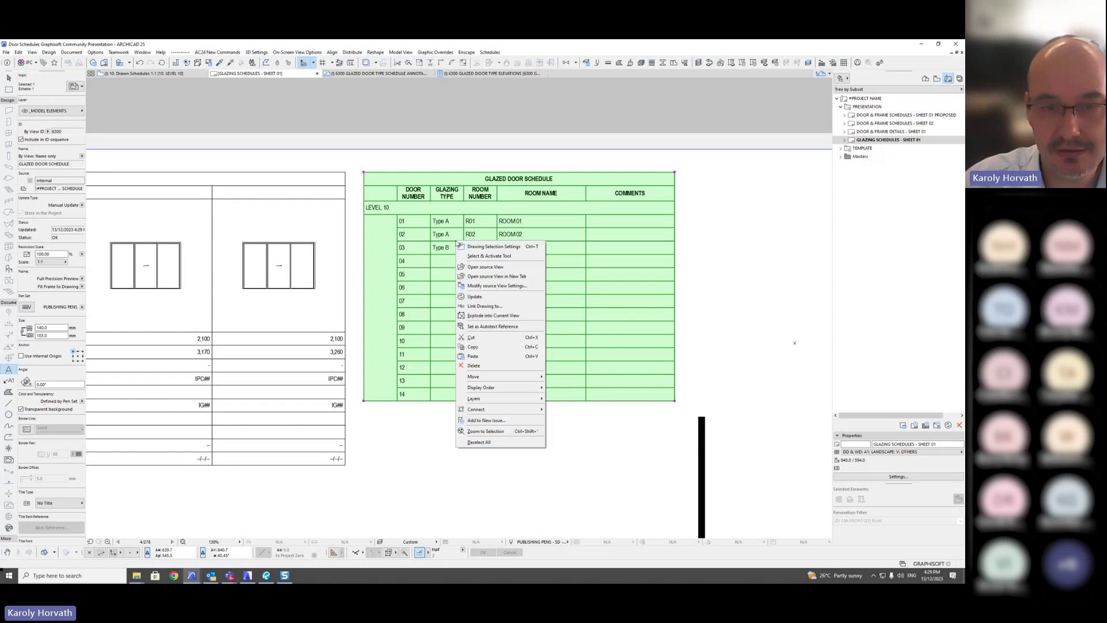
pyautogui.click(492, 270)
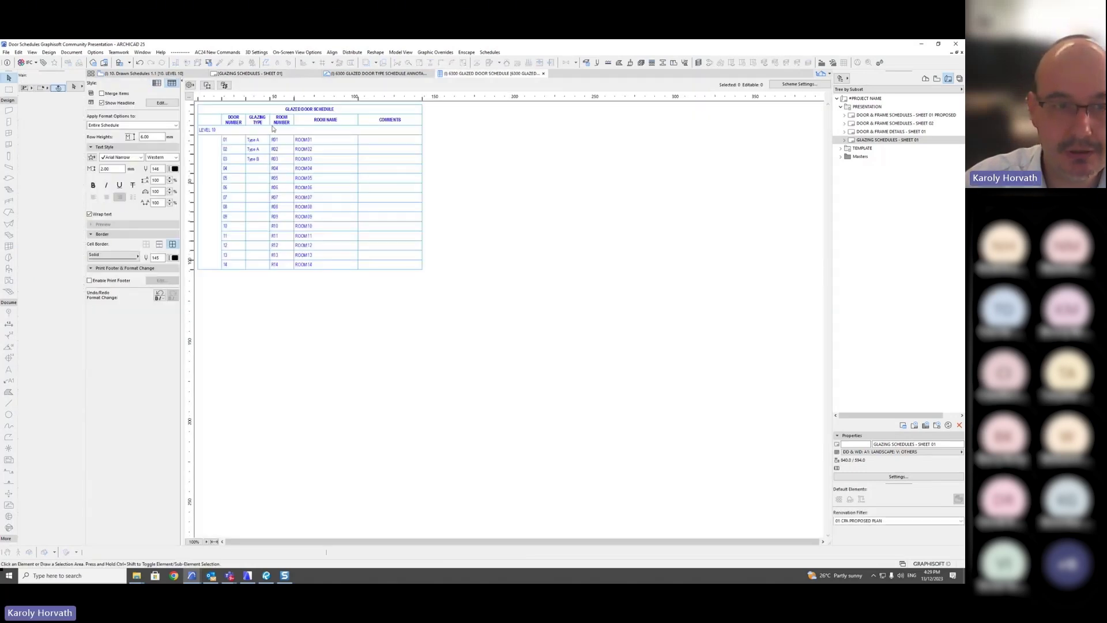
pyautogui.click(800, 84)
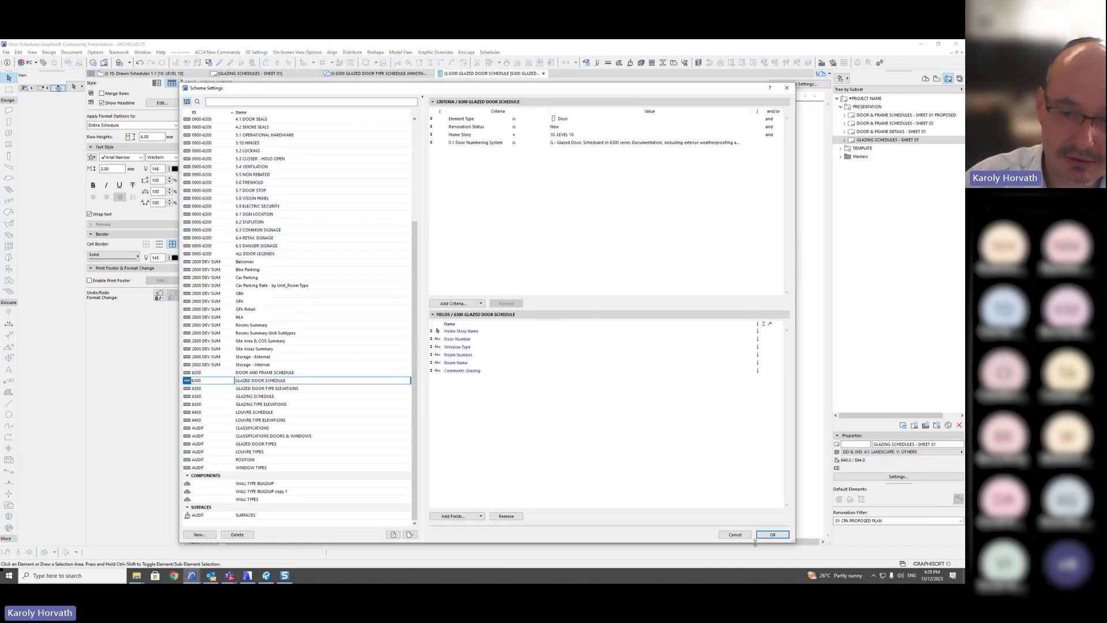
pyautogui.click(735, 534)
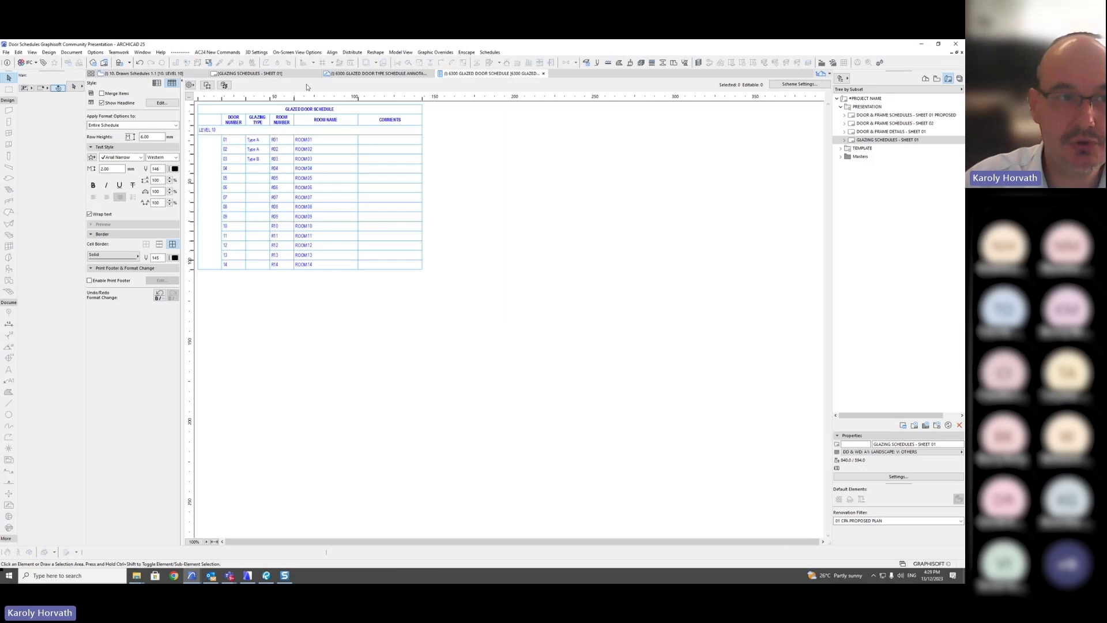
# - Return to the glazing sheet layout and examine the glazing types and annotations in the door type elevations
pyautogui.click(257, 76)
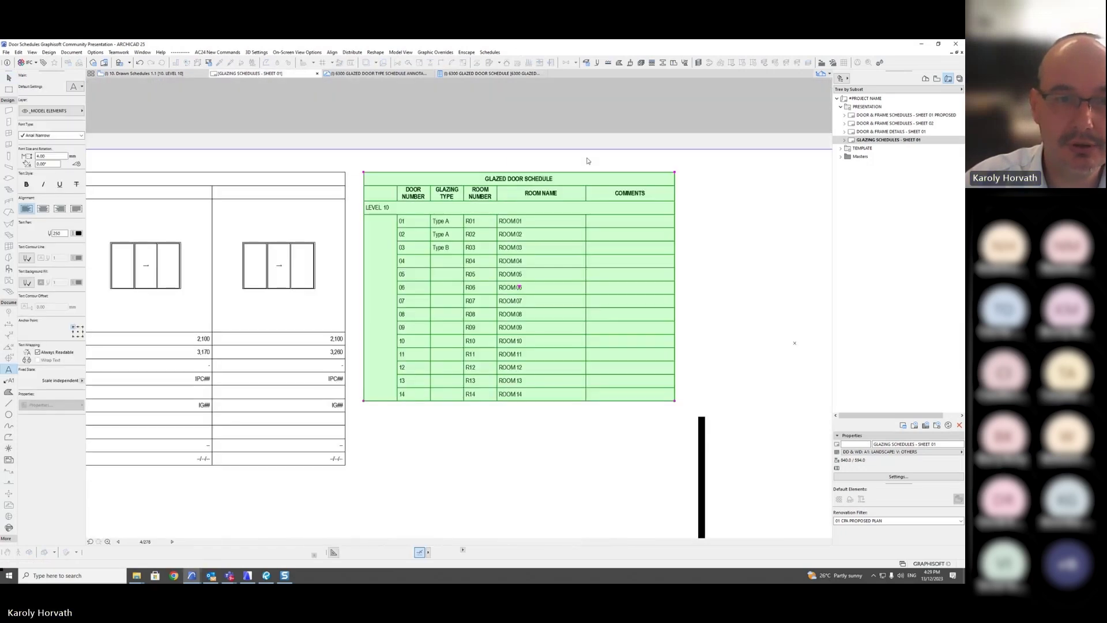
pyautogui.press('Escape')
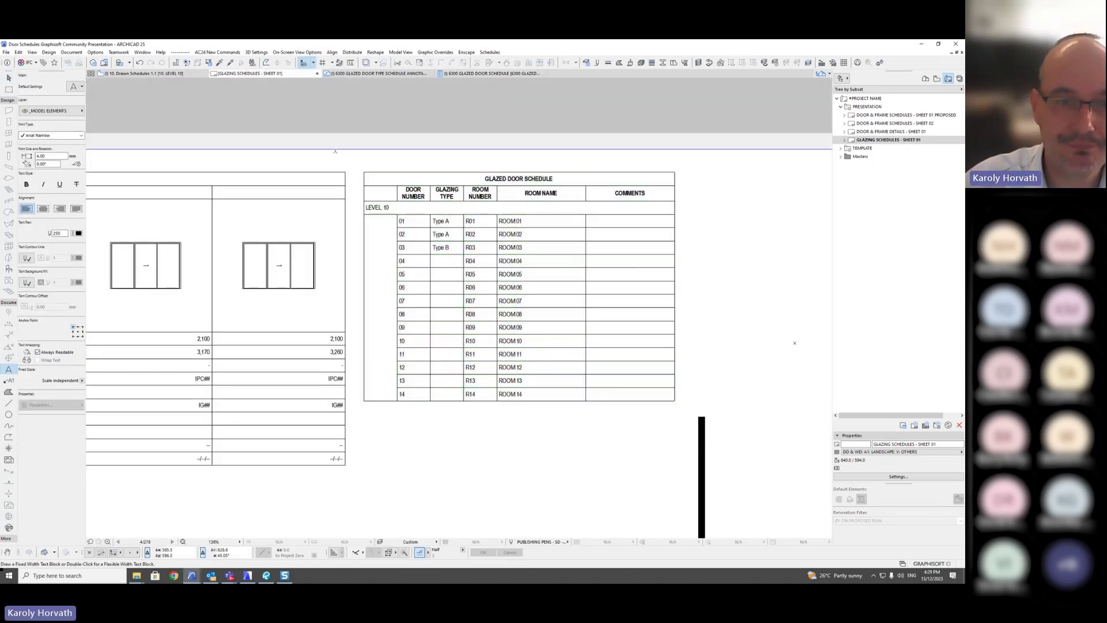
pyautogui.moveTo(302, 178); pyautogui.dragTo(515, 187, button='middle')
pyautogui.scroll(-1, 515, 187)
pyautogui.moveTo(358, 202); pyautogui.dragTo(648, 190, button='middle')
pyautogui.moveTo(301, 207)
pyautogui.mouseDown(button='middle')
pyautogui.moveTo(556, 185)
pyautogui.moveTo(438, 230)
pyautogui.moveTo(490, 231)
pyautogui.mouseUp(button='middle')
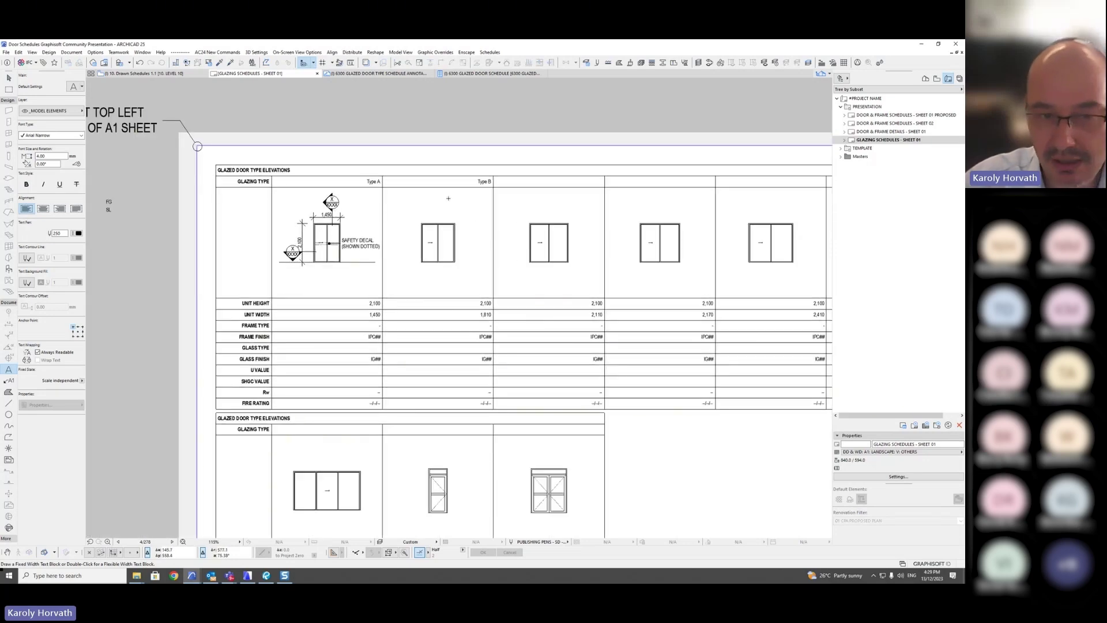
pyautogui.scroll(4, 369, 254)
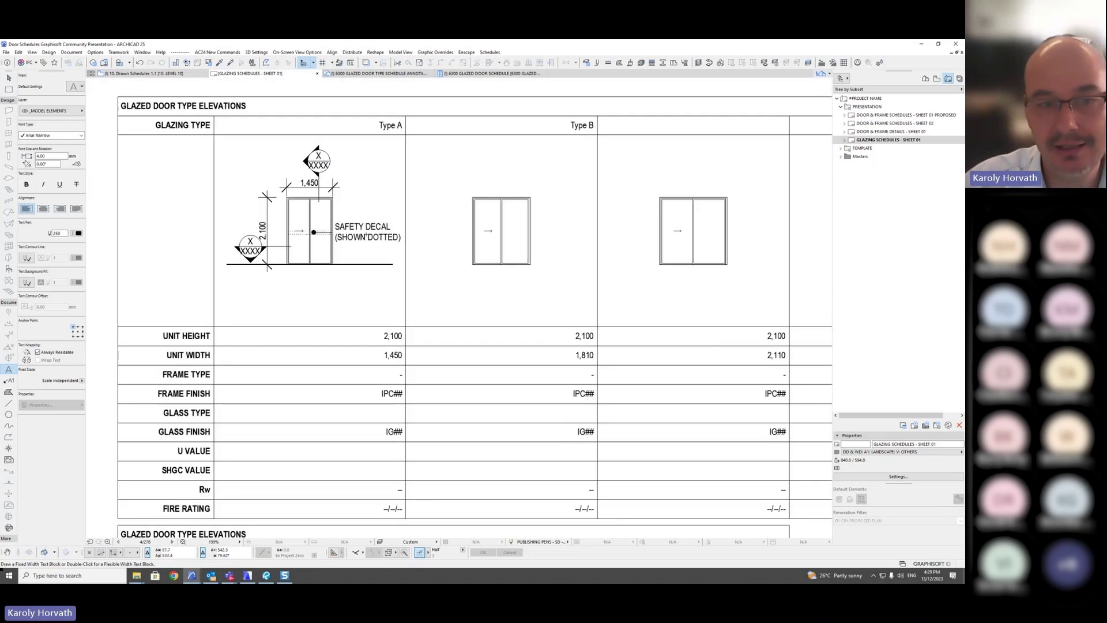
pyautogui.press('shift')
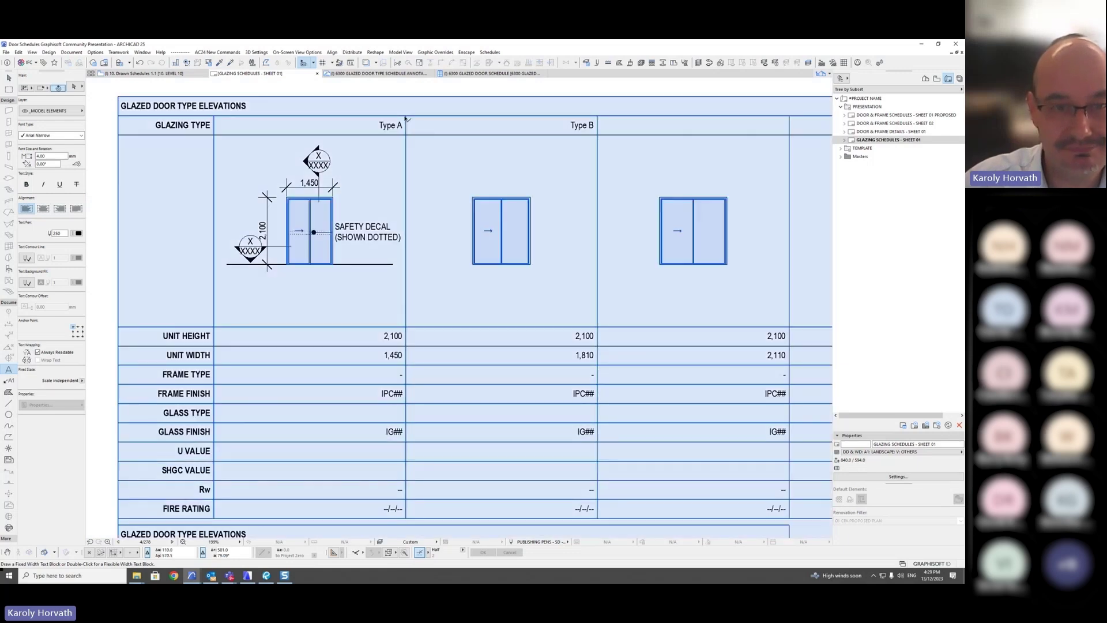
# - Open the source view of the glazed door type elevations and inspect the preview of the 2,110 wide door
pyautogui.click(407, 116)
pyautogui.rightClick(407, 117)
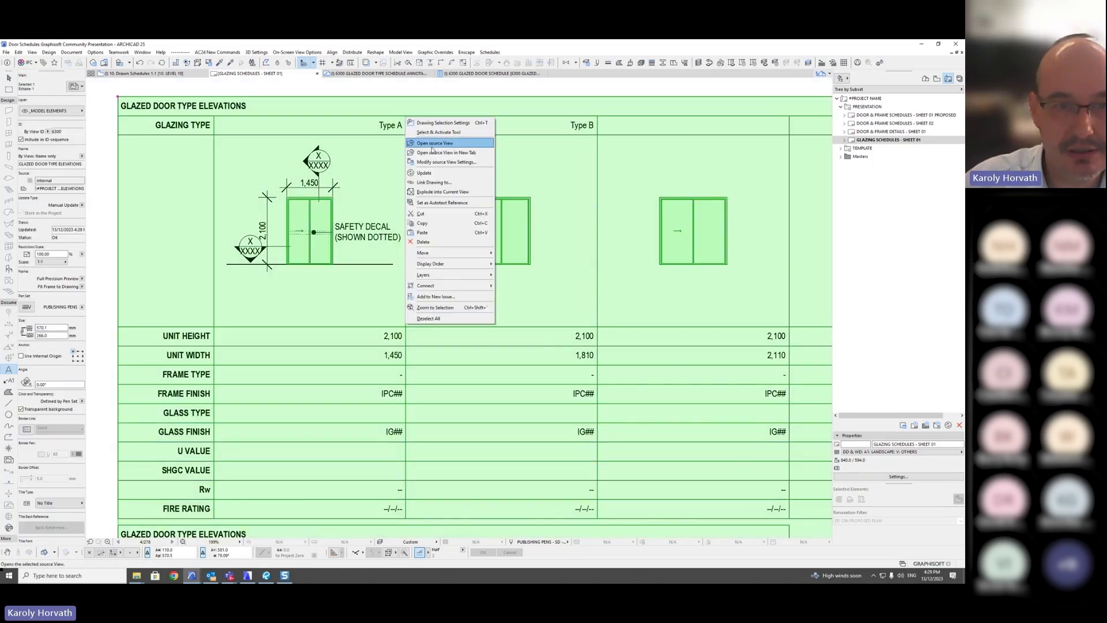
pyautogui.click(430, 144)
pyautogui.click(319, 185)
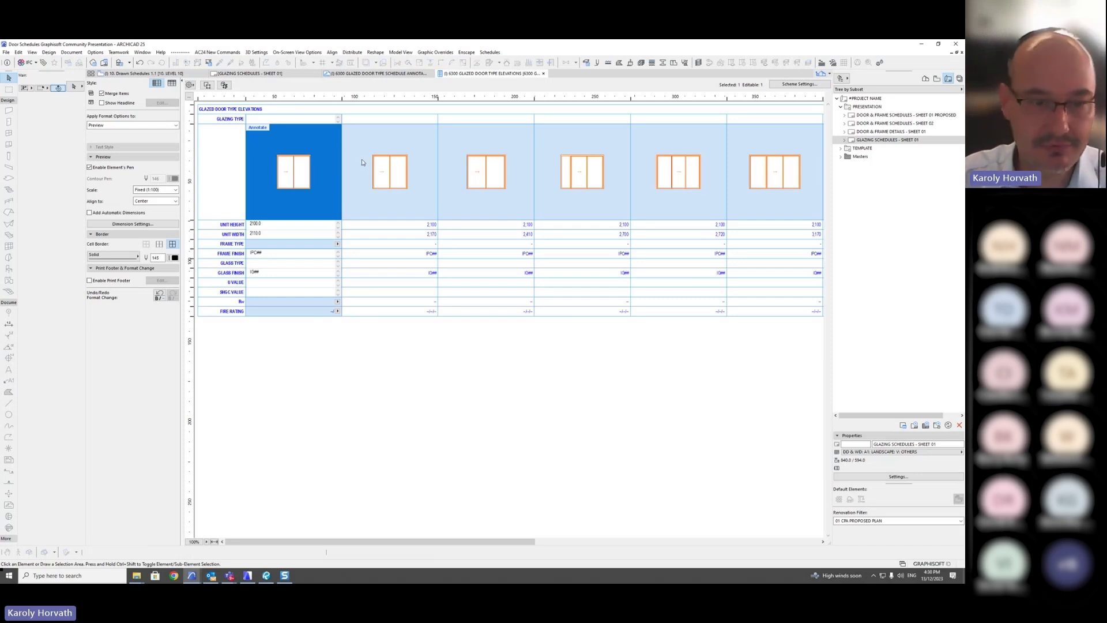
pyautogui.click(353, 357)
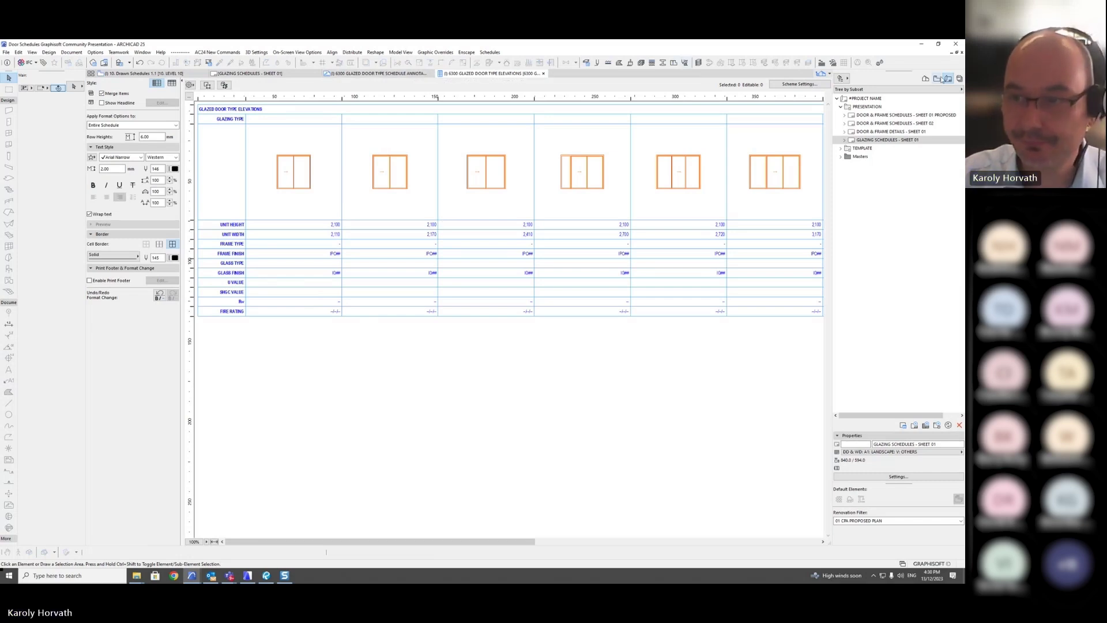
# - Return to the glazing sheet layout and open the source view of the annotation drawing overlaid on the type elevations
pyautogui.click(254, 73)
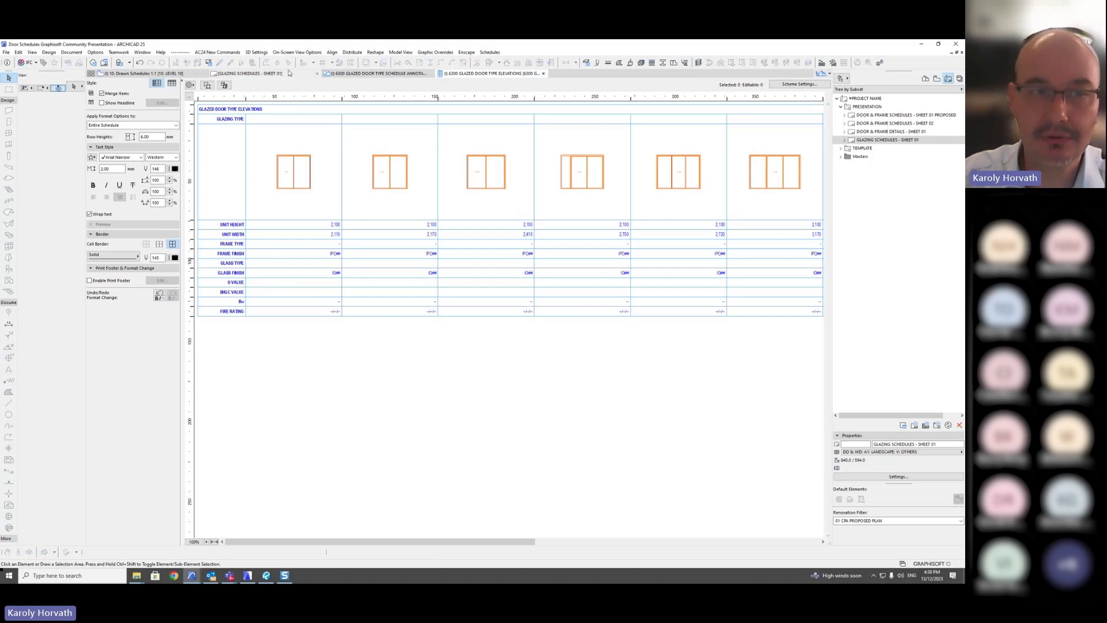
pyautogui.click(237, 138)
pyautogui.scroll(-4, 248, 144)
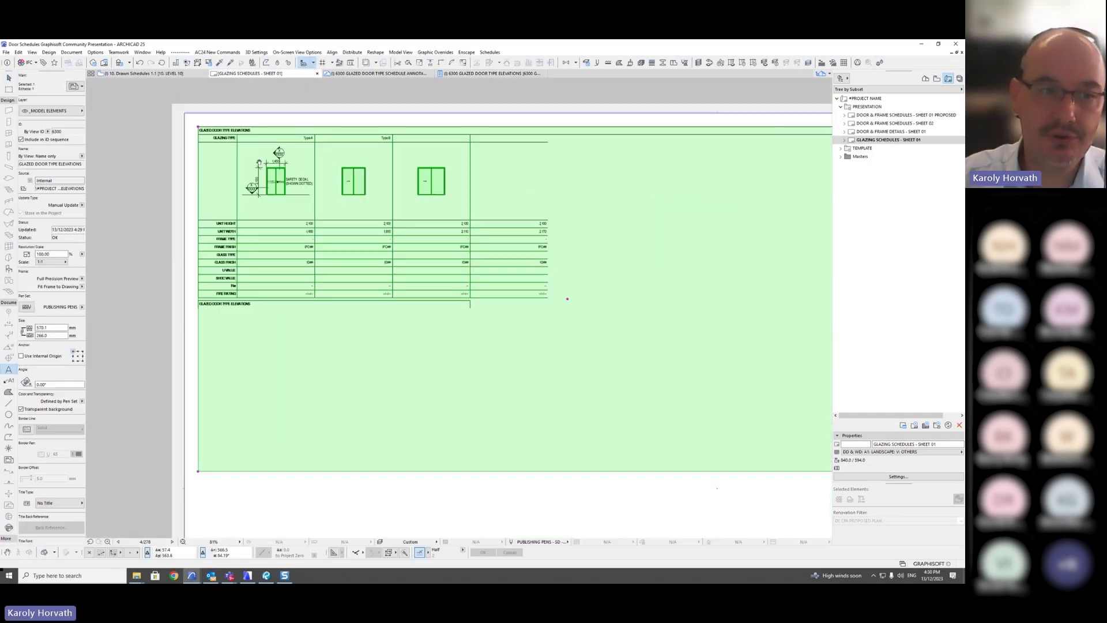
pyautogui.moveTo(566, 300); pyautogui.dragTo(589, 337, button='middle')
pyautogui.press('Escape')
pyautogui.click(239, 137)
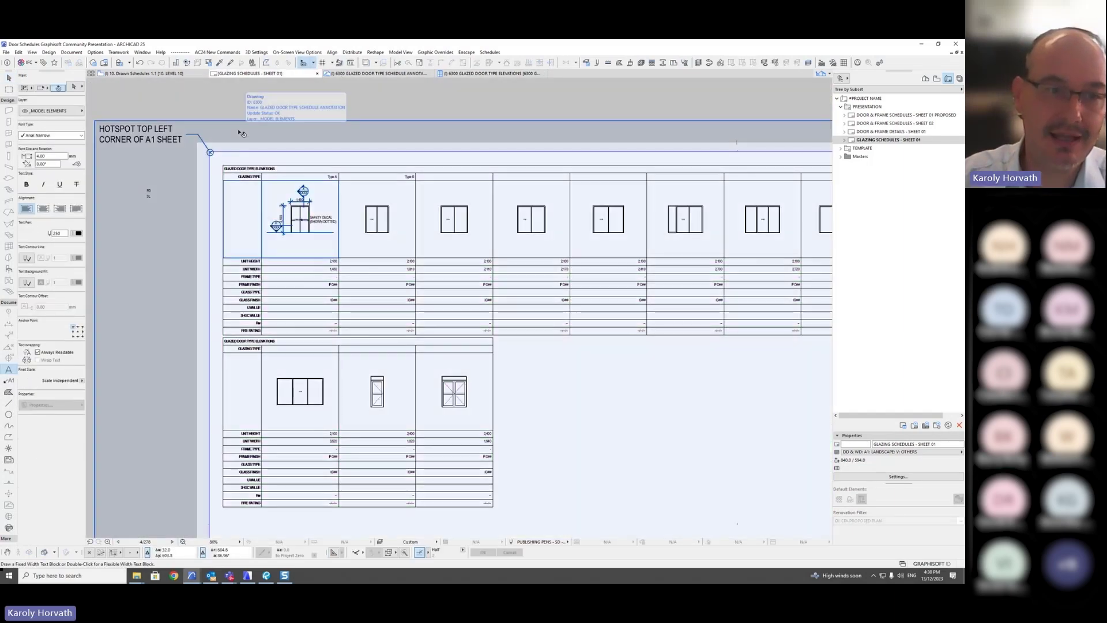
pyautogui.rightClick(238, 130)
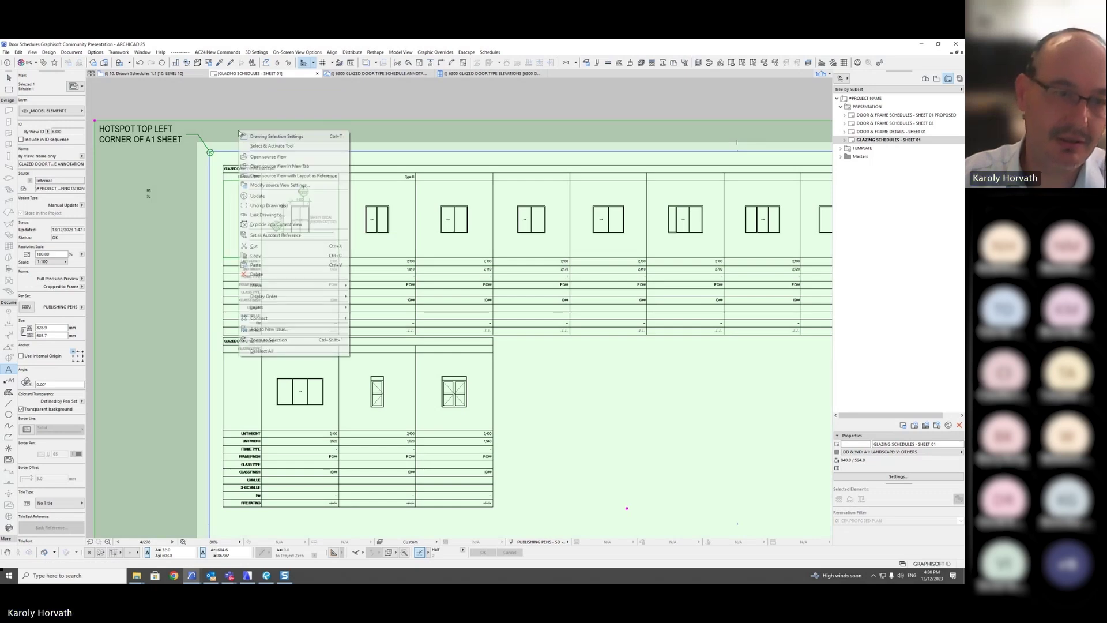
pyautogui.click(274, 156)
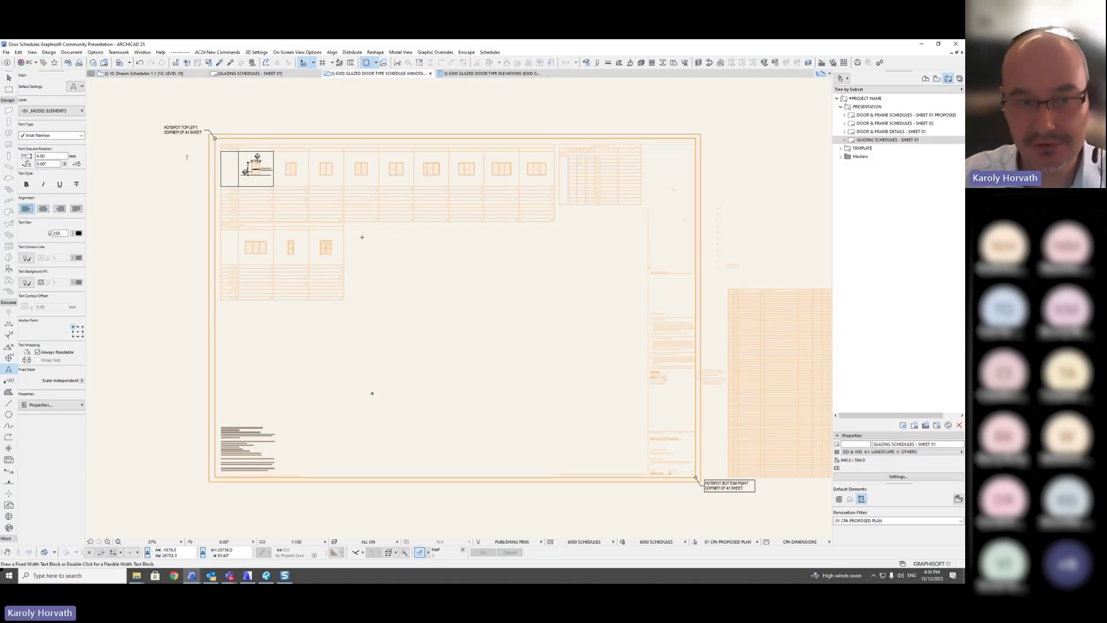
pyautogui.scroll(5, 332, 243)
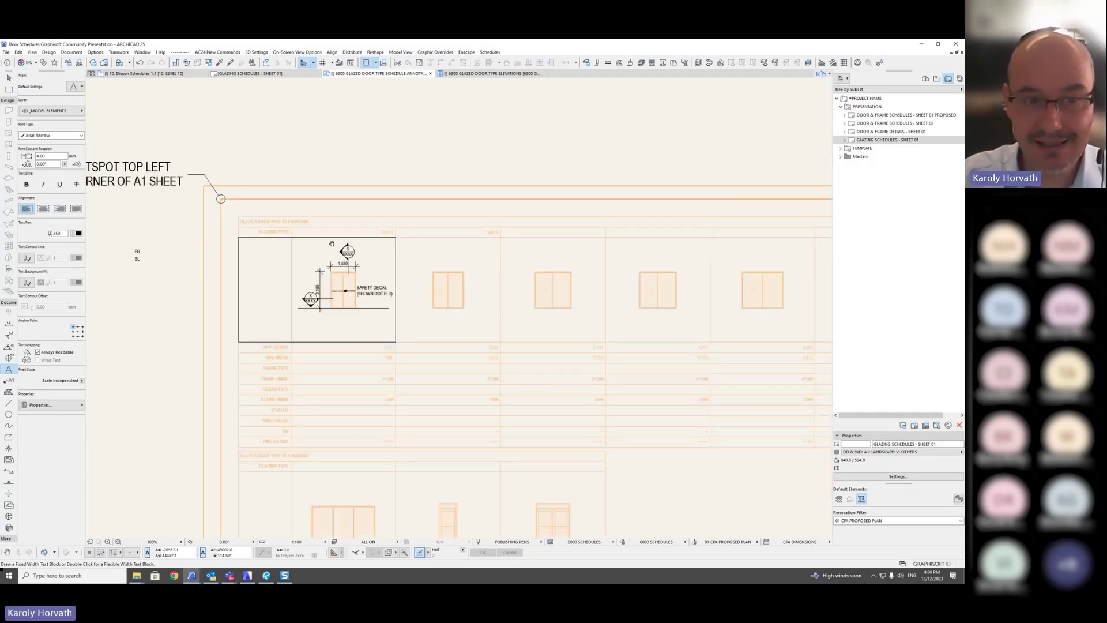
pyautogui.press('shift')
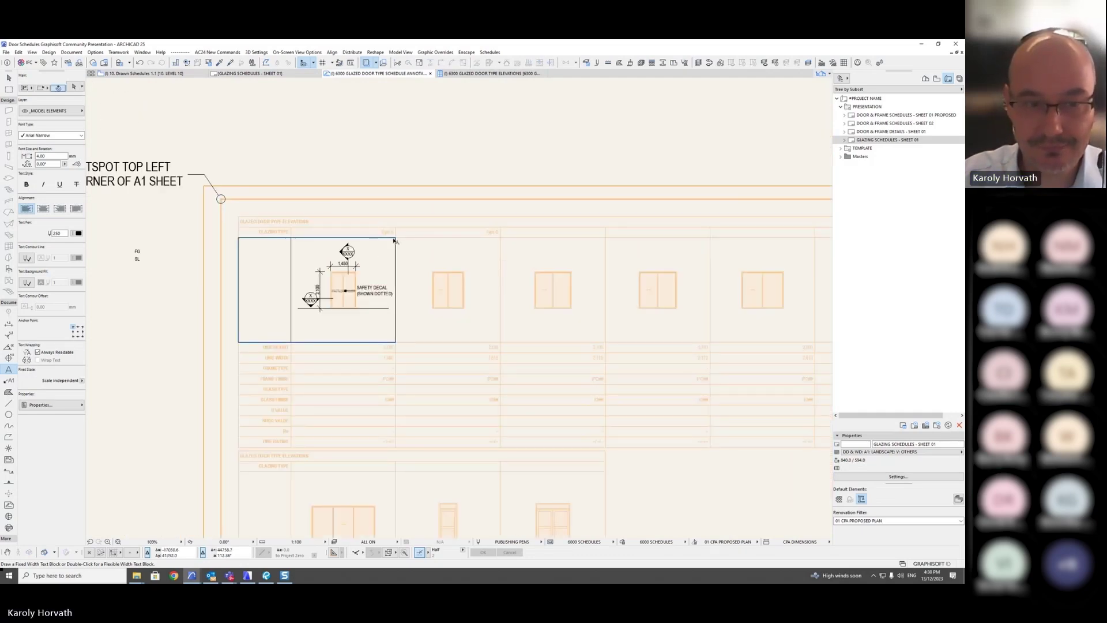
pyautogui.keyDown('shift'); pyautogui.click(395, 241); pyautogui.keyUp('shift')
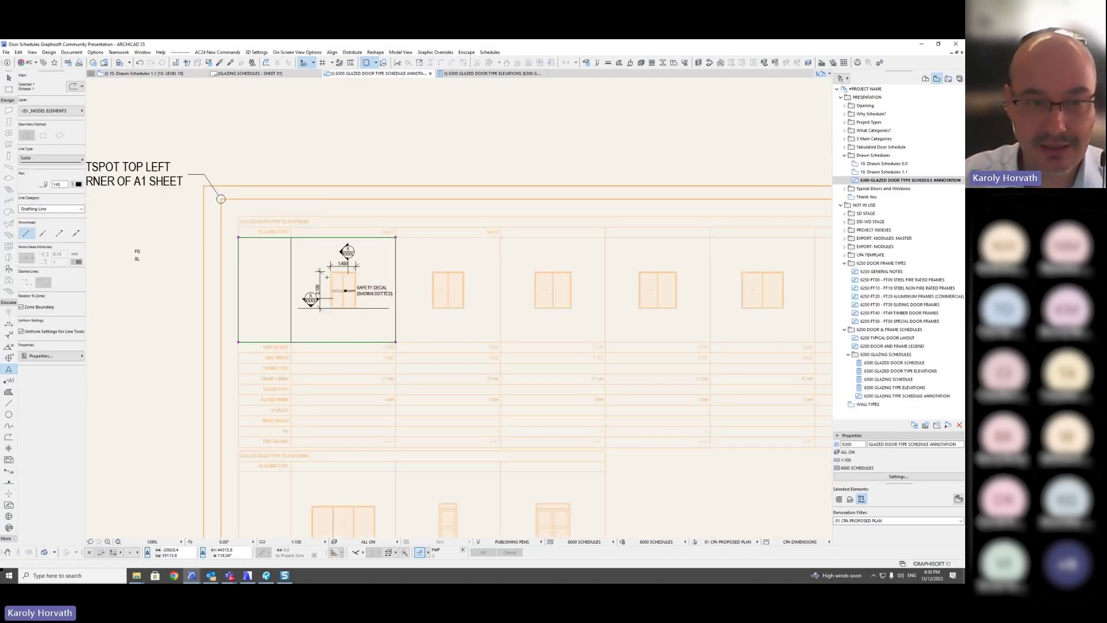
pyautogui.keyDown('alt'); pyautogui.click(395, 258); pyautogui.keyUp('alt')
pyautogui.press('Escape')
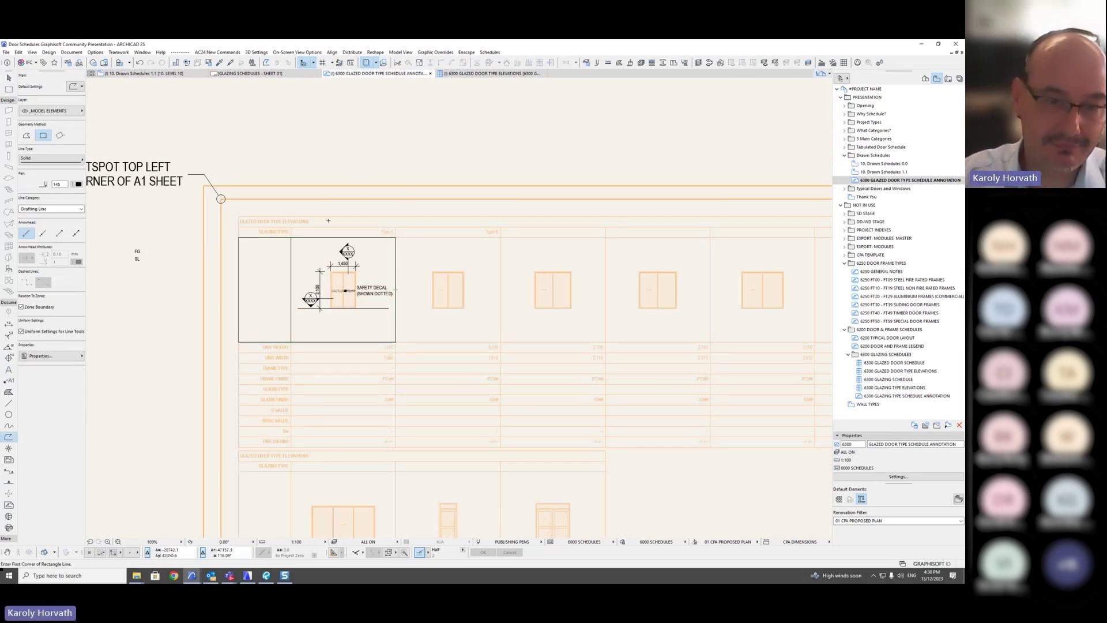
pyautogui.press('Escape')
# - Copy the section marker above the Type A door horizontally to the same position above the Type B door
pyautogui.scroll(3, 353, 277)
pyautogui.click(350, 240)
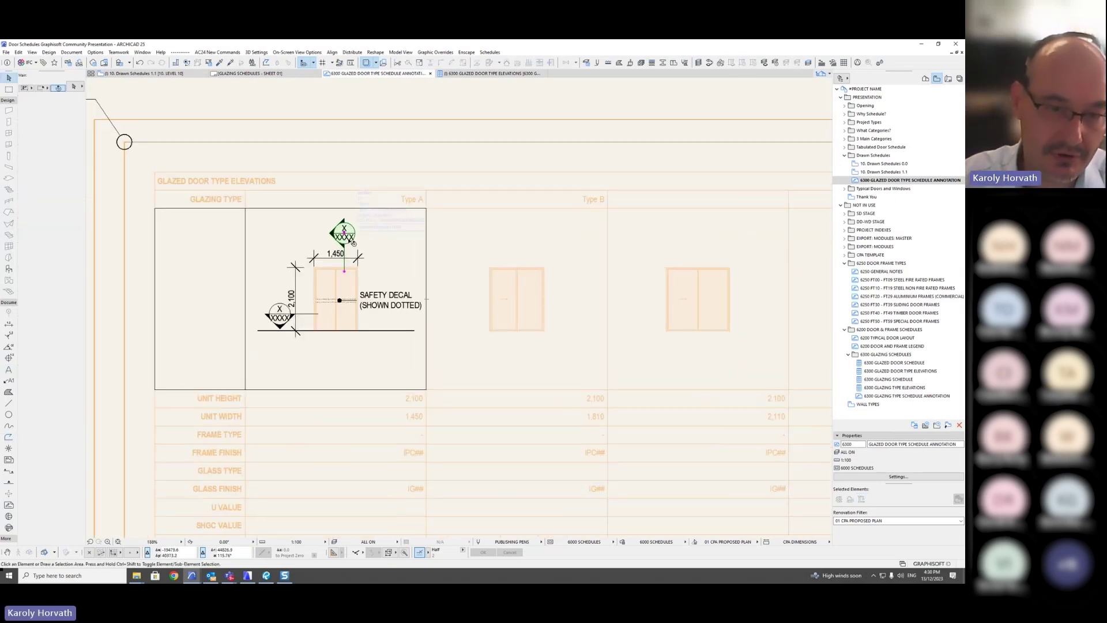
pyautogui.click(353, 243)
pyautogui.hotkey('ctrl', 'd')
pyautogui.click(337, 253)
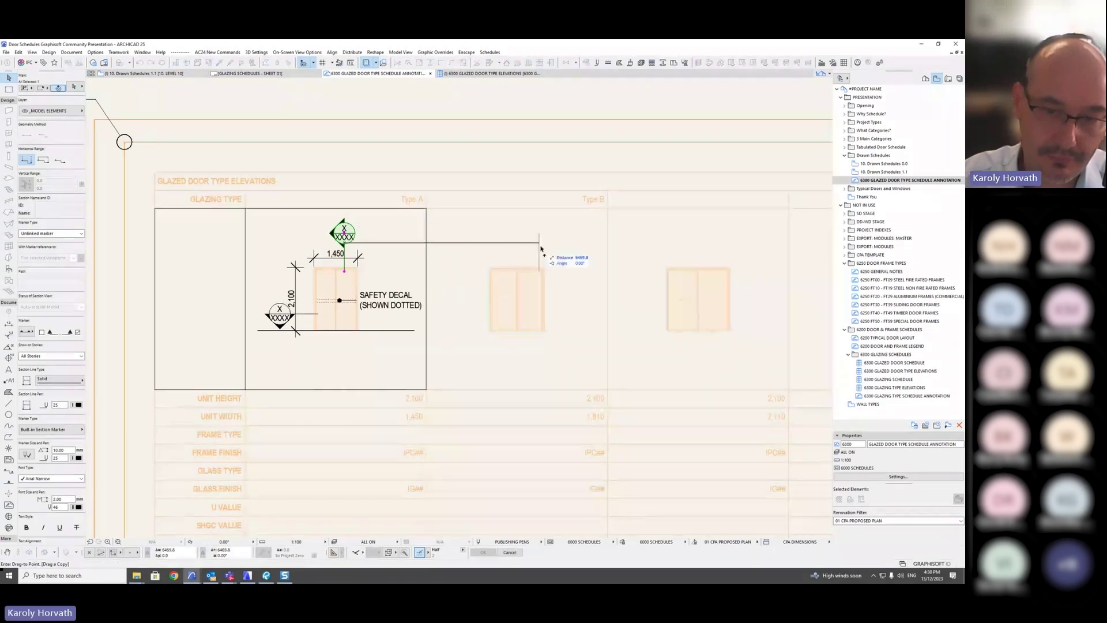
pyautogui.click(521, 254)
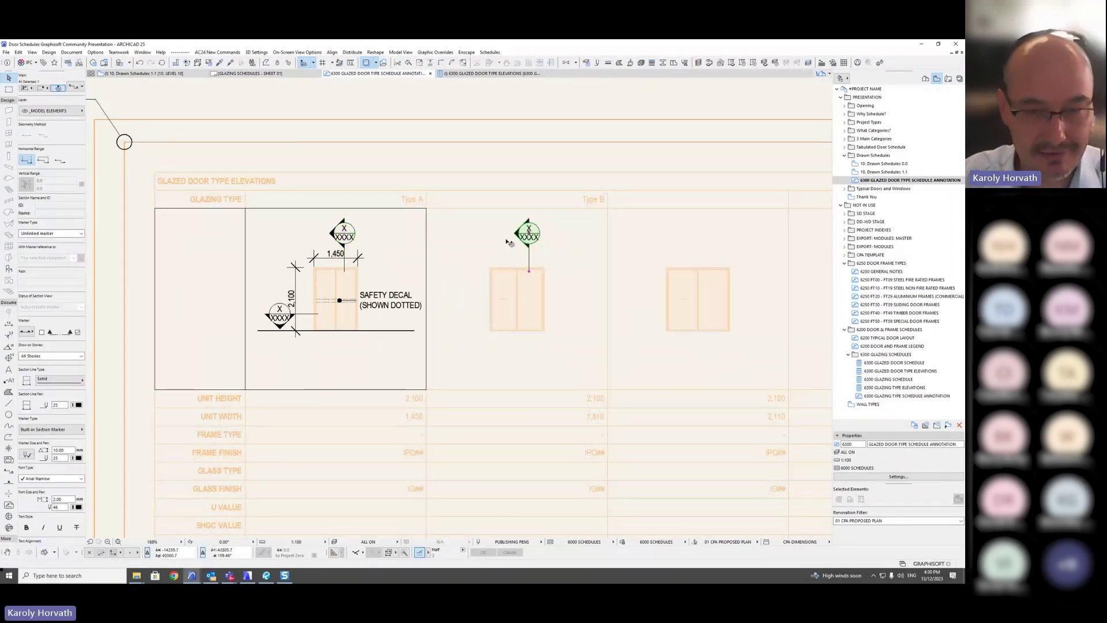
# - Set the Type B section marker's custom text to 1 in the first row and 6221 in the second row
pyautogui.doubleClick(515, 234)
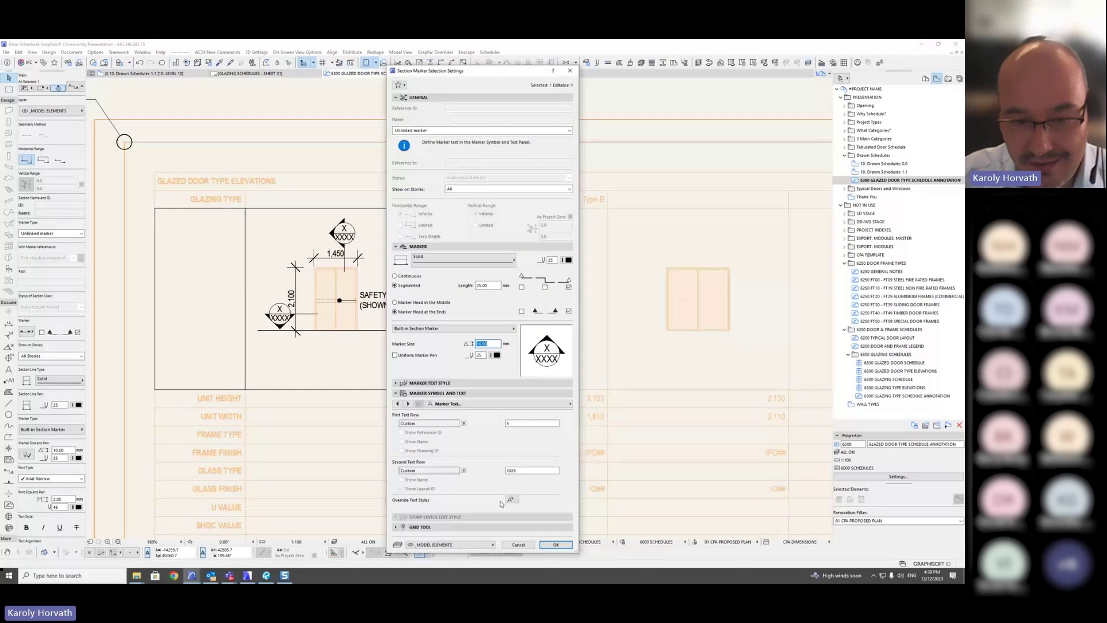
pyautogui.moveTo(527, 470); pyautogui.dragTo(329, 445)
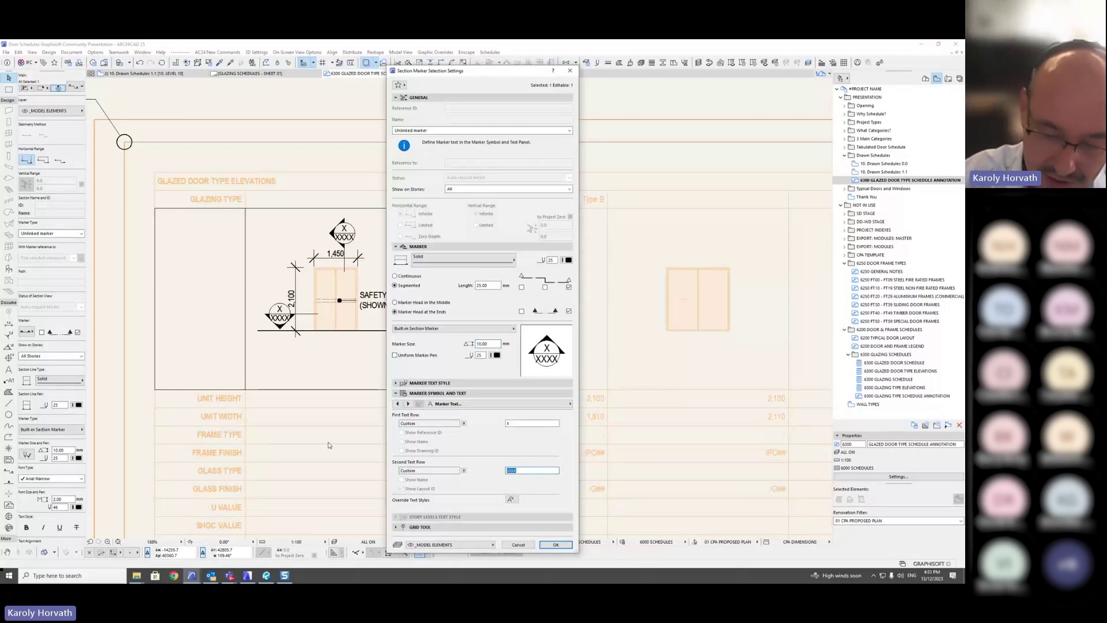
pyautogui.press('BackSpace')
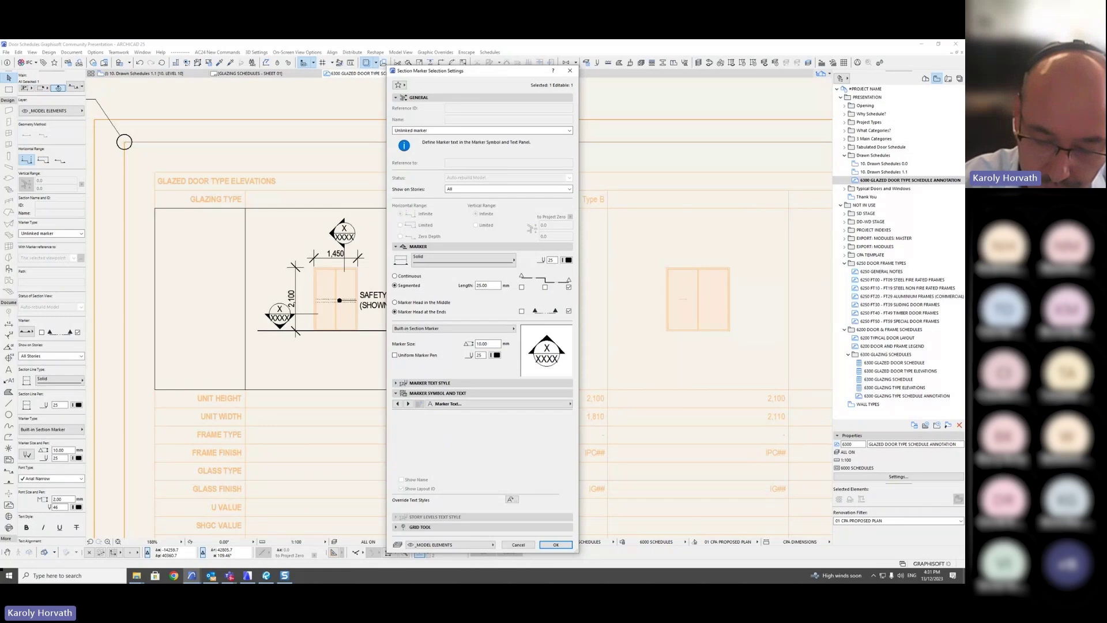
pyautogui.write('62')
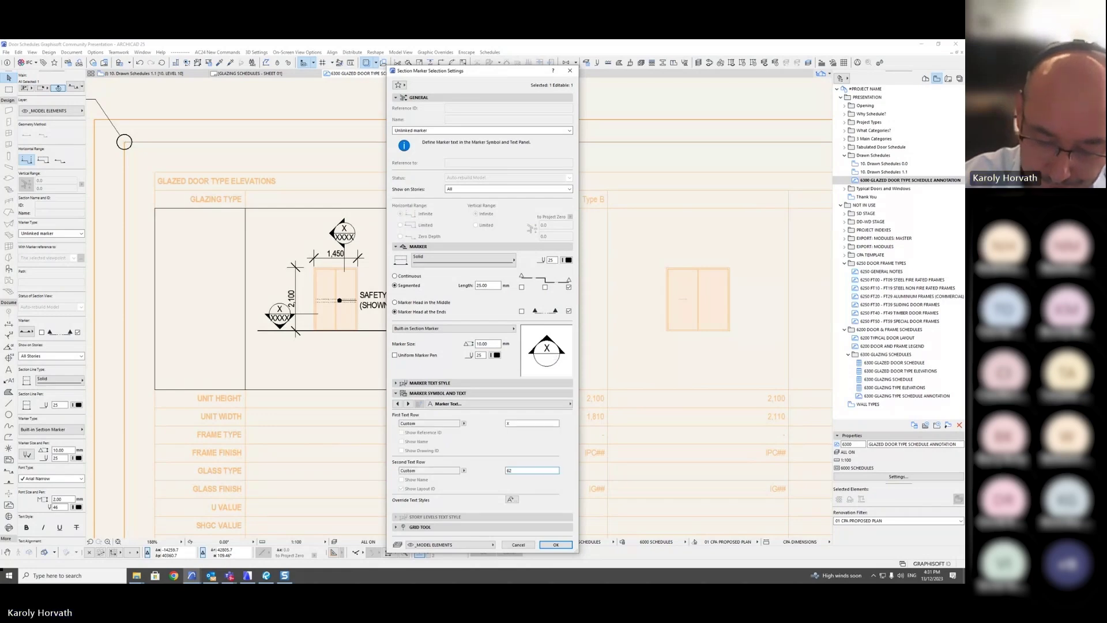
pyautogui.write('21')
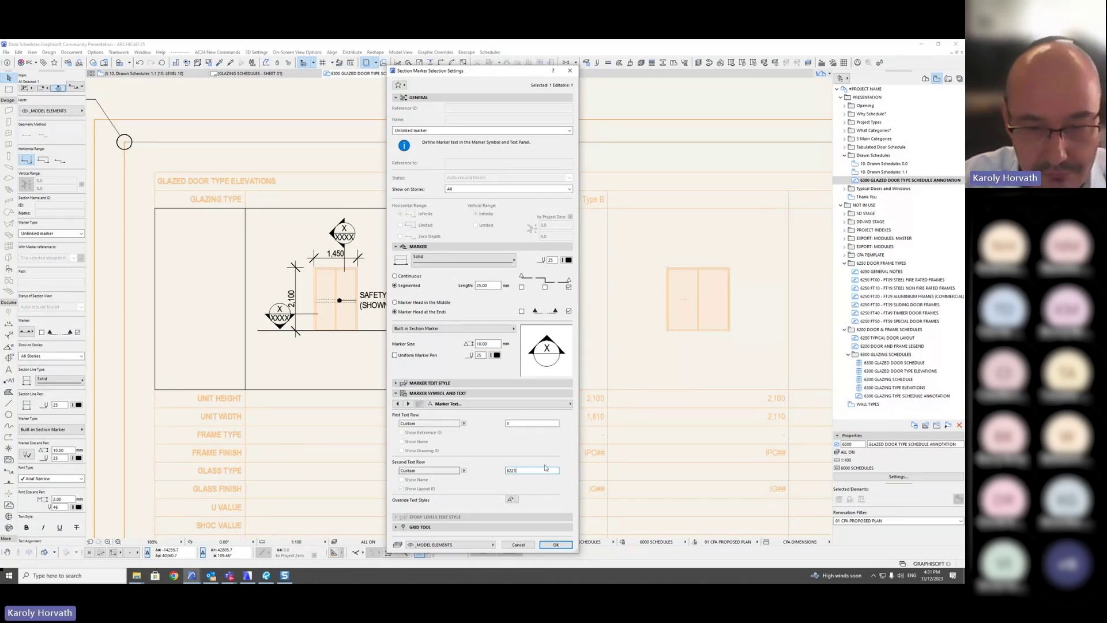
pyautogui.moveTo(521, 422); pyautogui.dragTo(465, 421)
pyautogui.write('1')
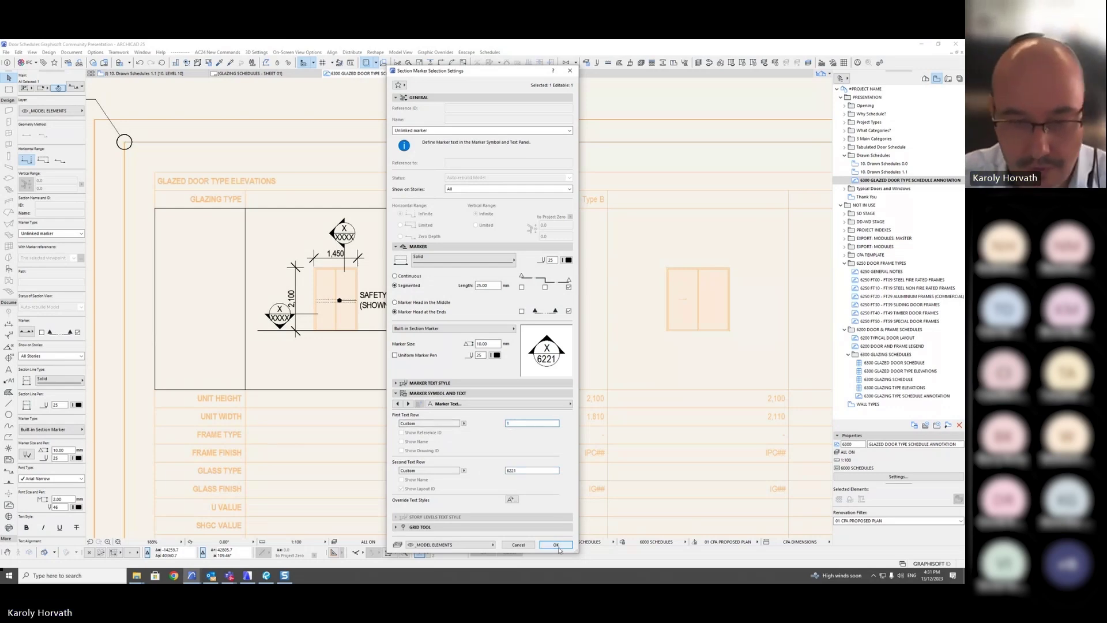
pyautogui.press('Return')
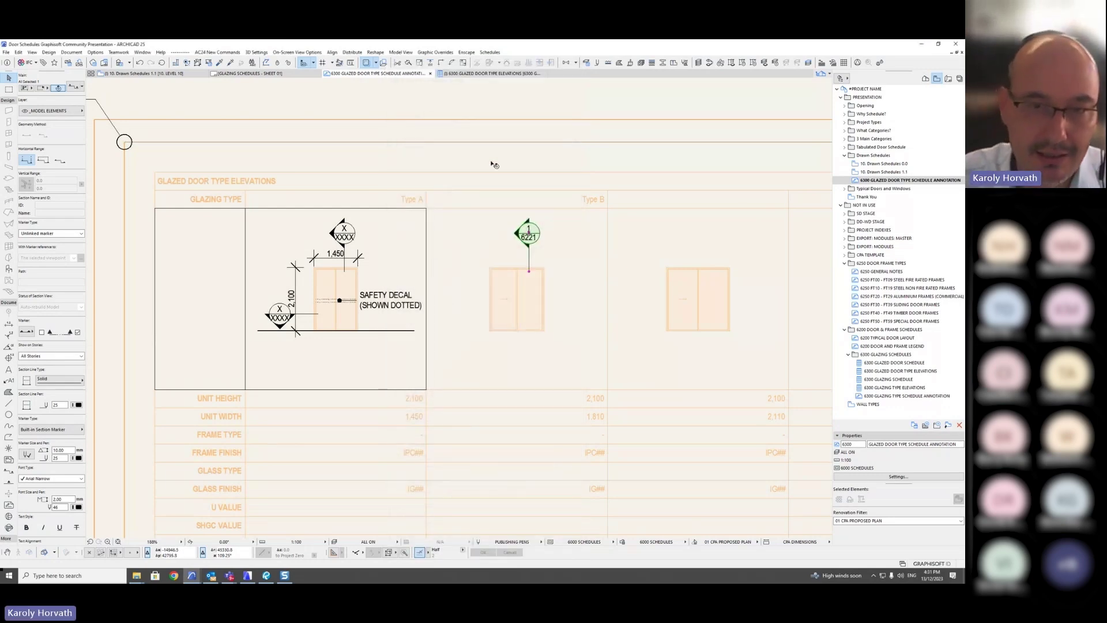
pyautogui.press('Escape')
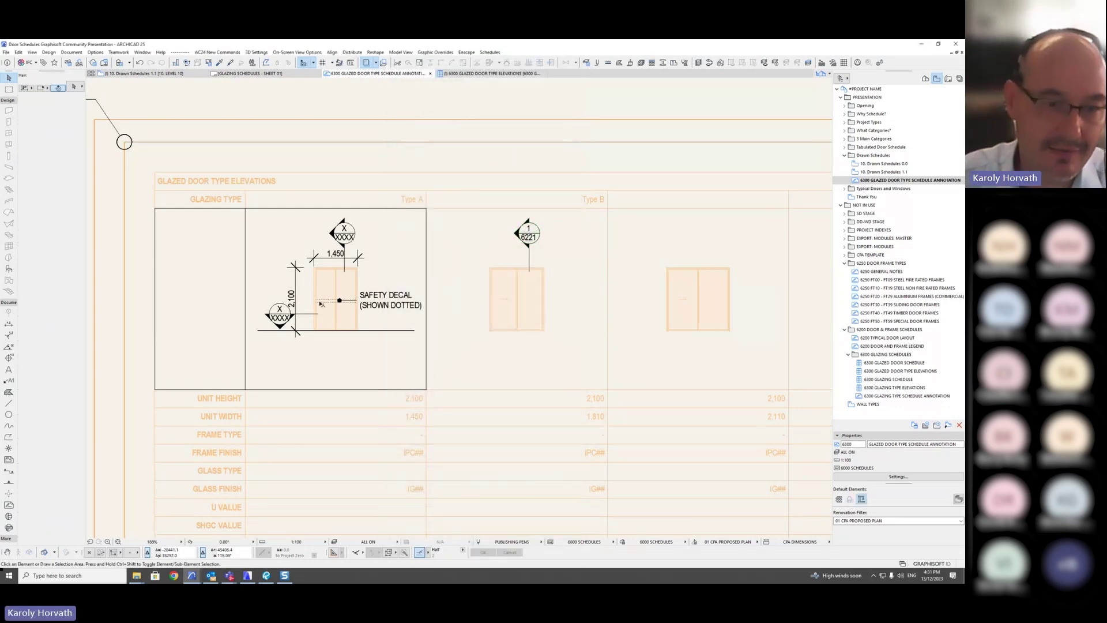
# - Copy the dotted safety decal from the Type A door onto the Type B door and shift it slightly inward to sit inside the frame
pyautogui.click(318, 300)
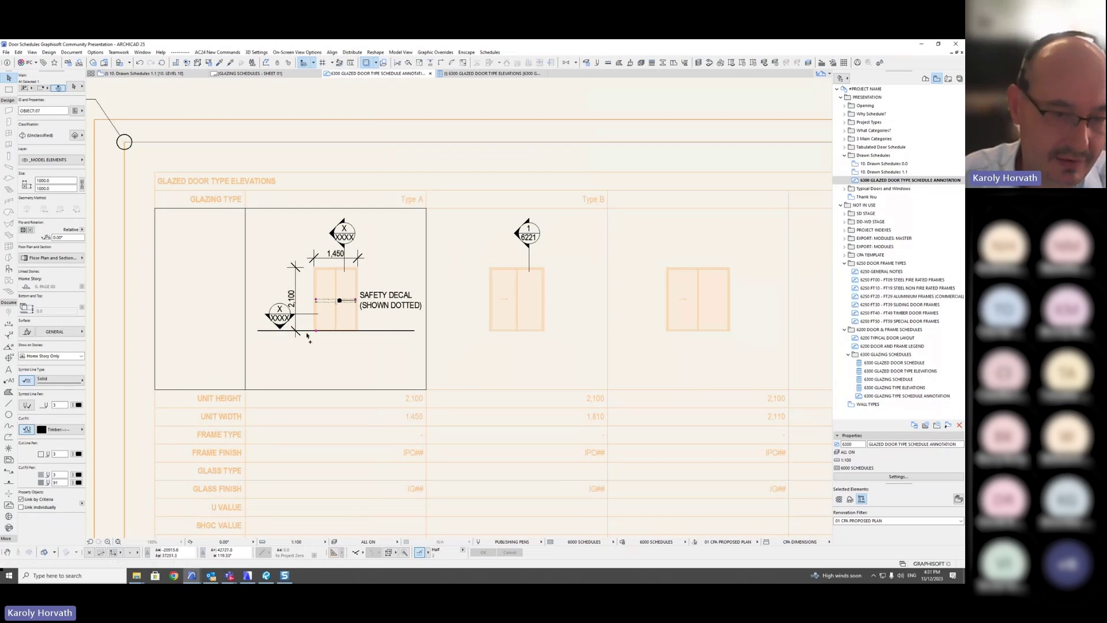
pyautogui.hotkey('ctrl', 'd')
pyautogui.click(317, 330)
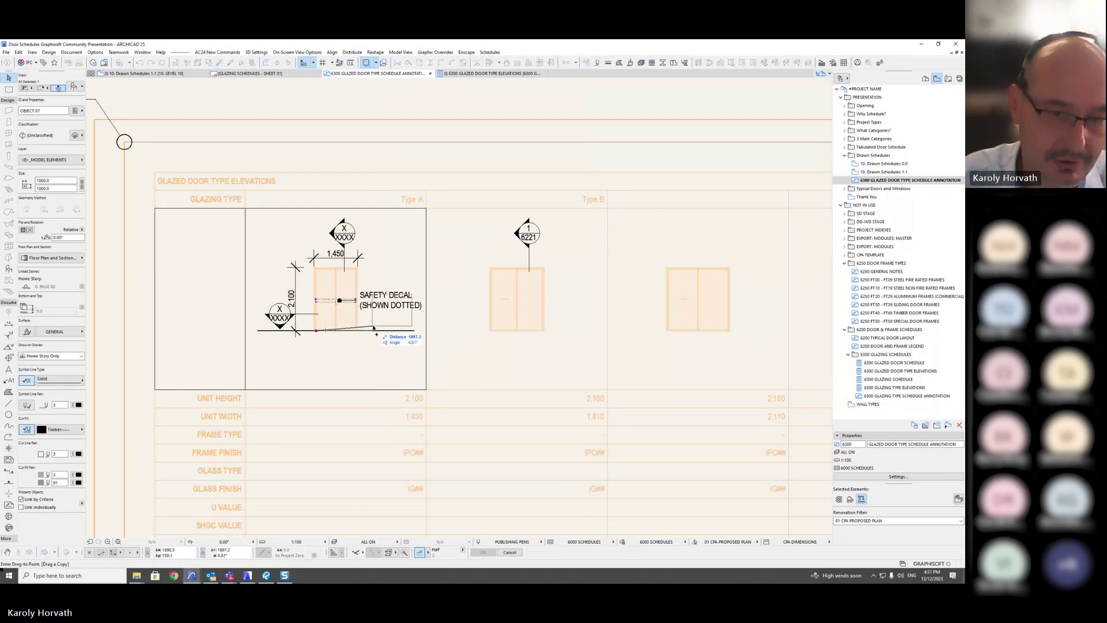
pyautogui.click(490, 331)
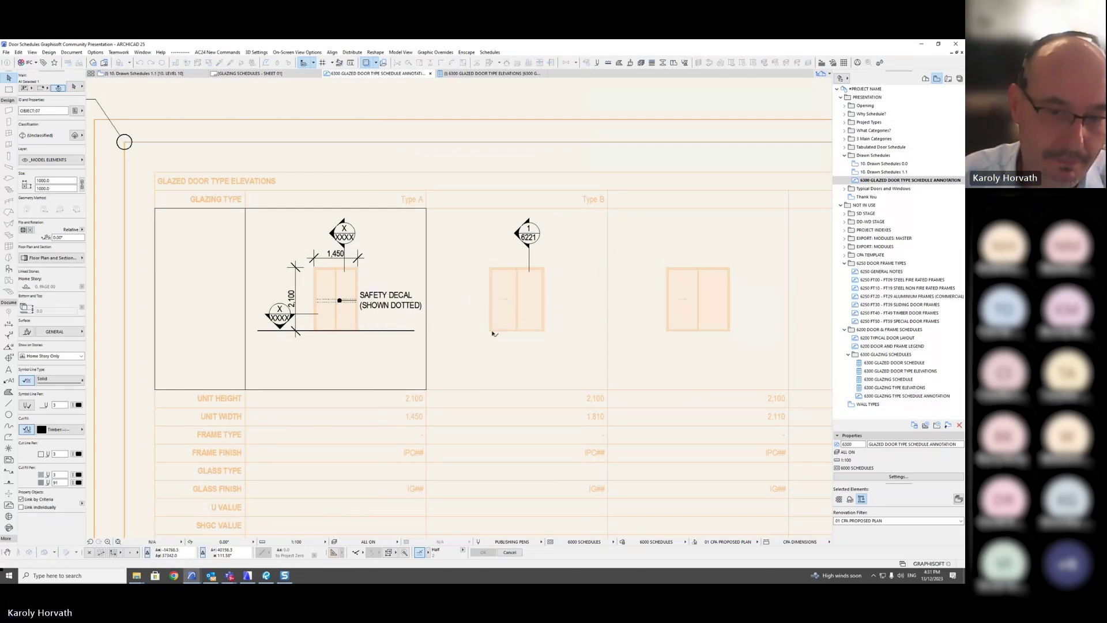
pyautogui.scroll(2, 494, 316)
pyautogui.hotkey('ctrl', 'd')
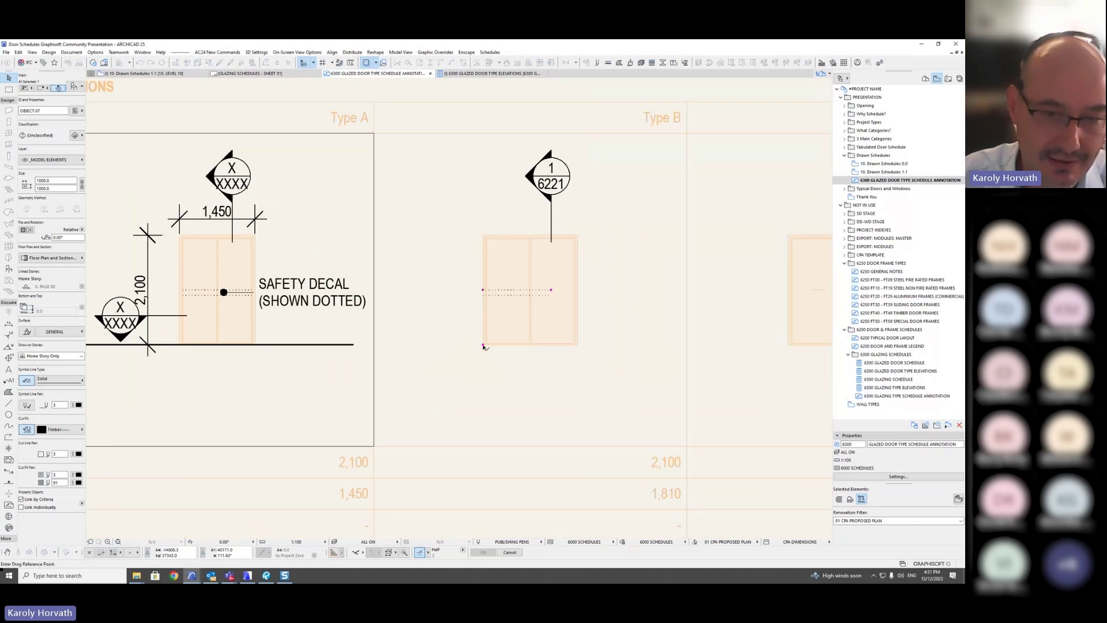
pyautogui.click(484, 345)
pyautogui.click(487, 344)
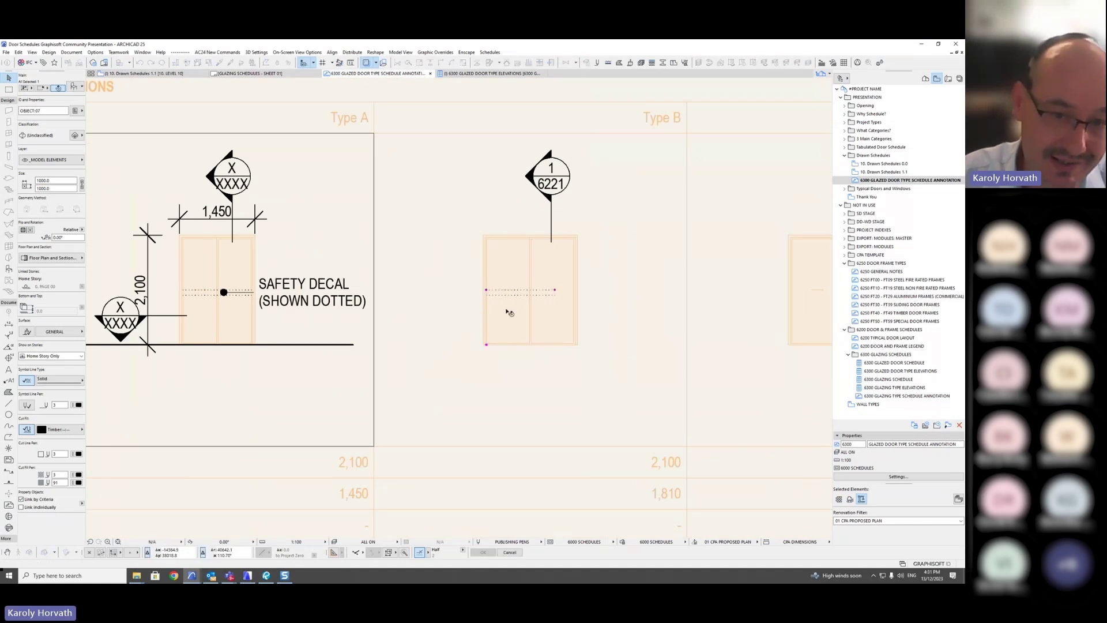
pyautogui.press('Escape')
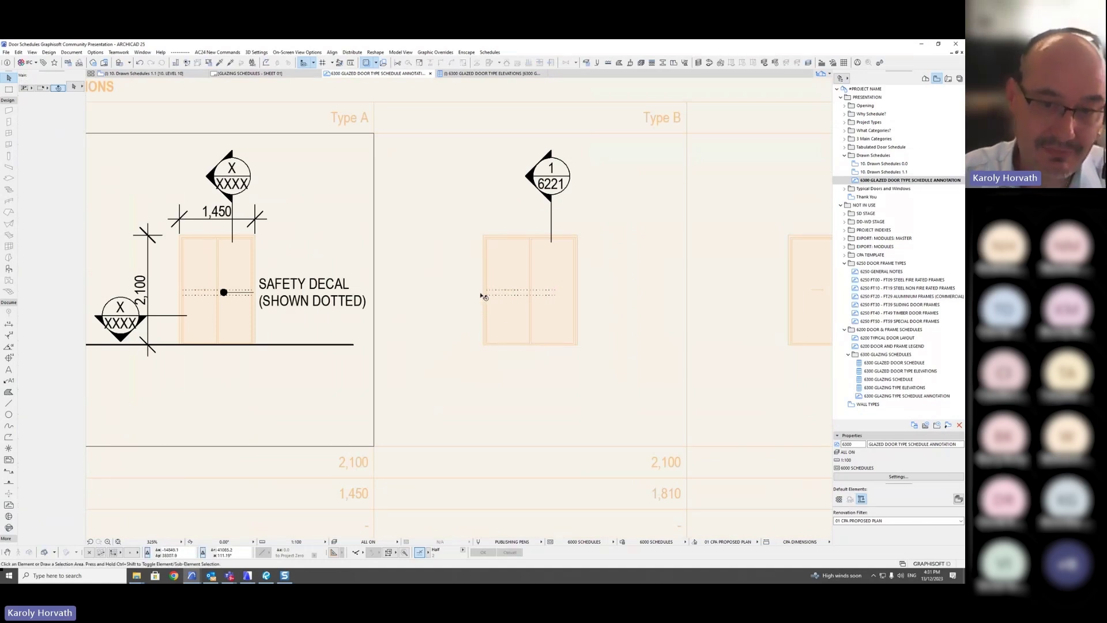
# - Draw a horizontal ground line along the base of the Type B door and stretch its left end about 1,540 mm past the door's left corner
pyautogui.keyDown('alt'); pyautogui.click(349, 344); pyautogui.keyUp('alt')
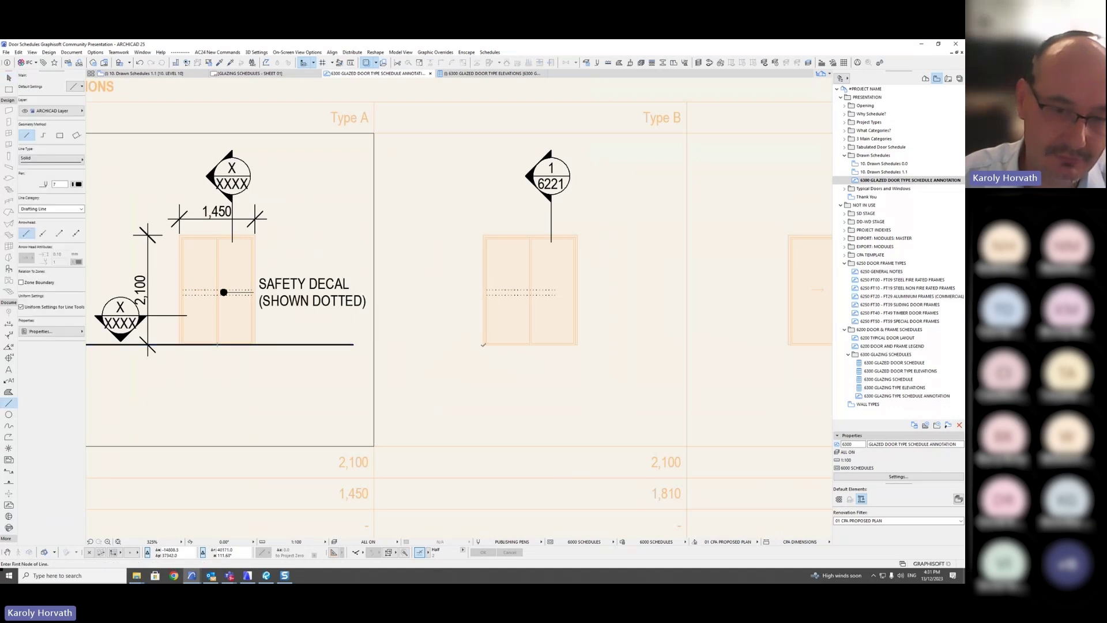
pyautogui.click(483, 344)
pyautogui.click(656, 345)
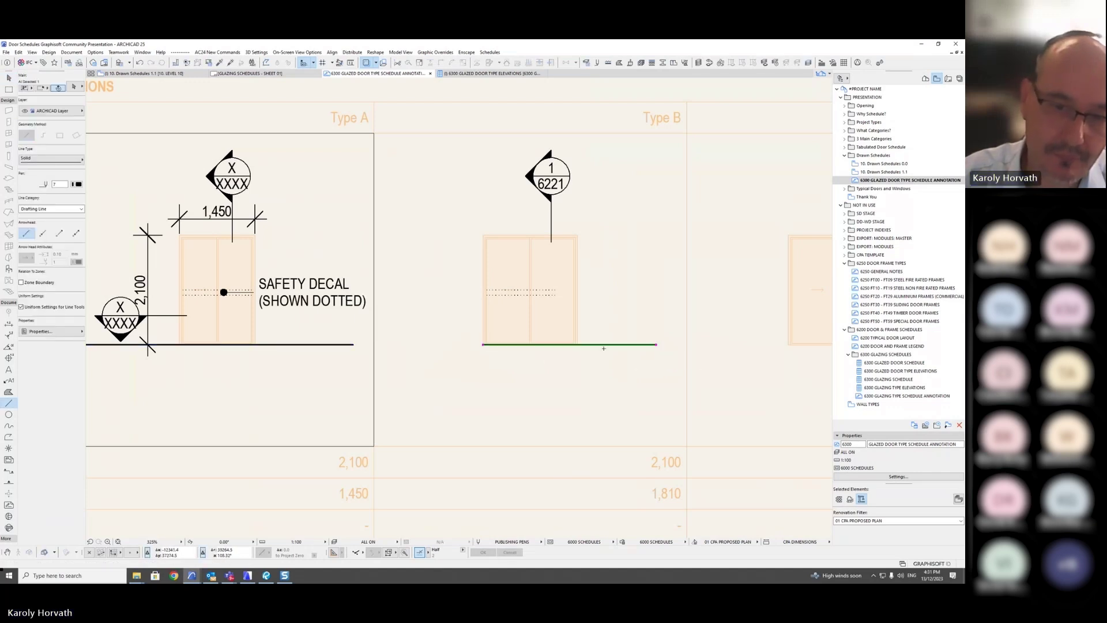
pyautogui.click(484, 344)
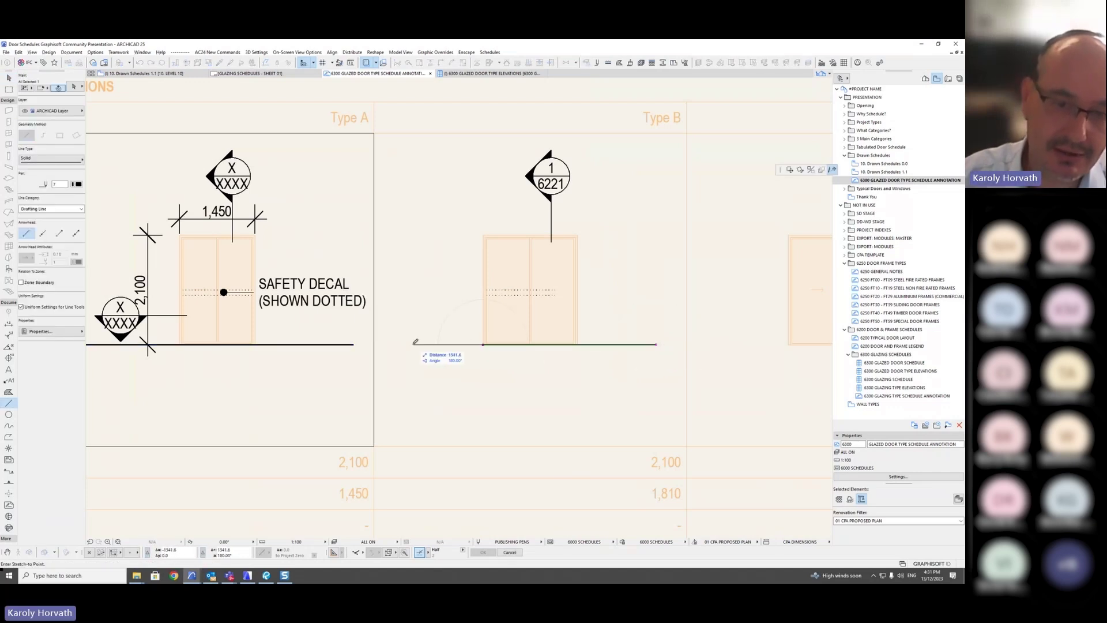
pyautogui.click(413, 344)
pyautogui.press('Escape')
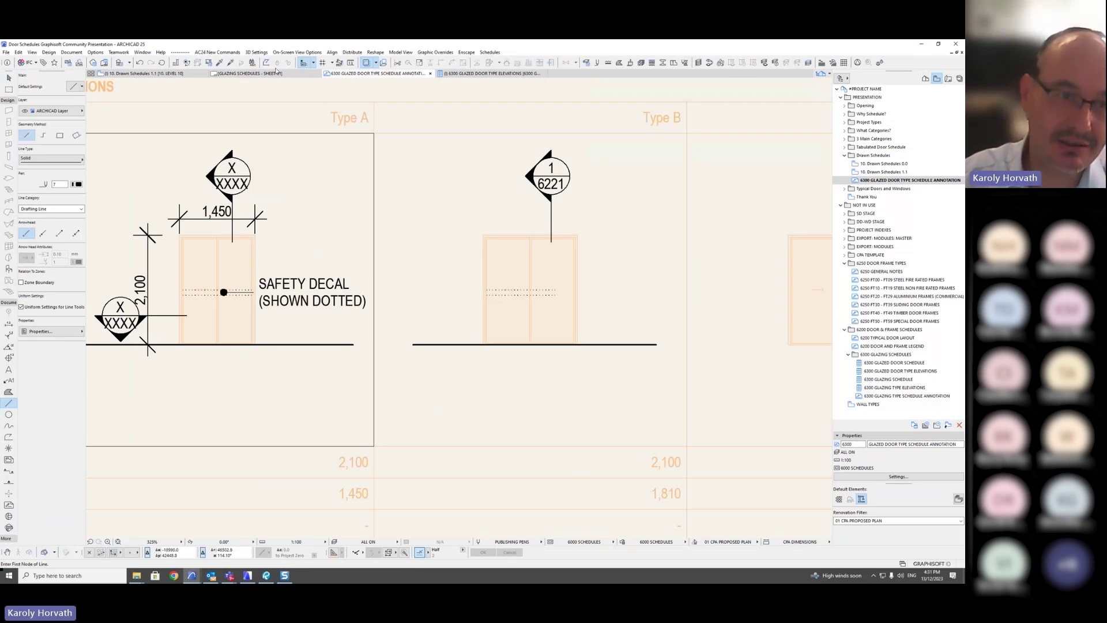
# - Return to the glazing sheet layout and update the annotation drawing overlaid on the door type elevations
pyautogui.click(276, 73)
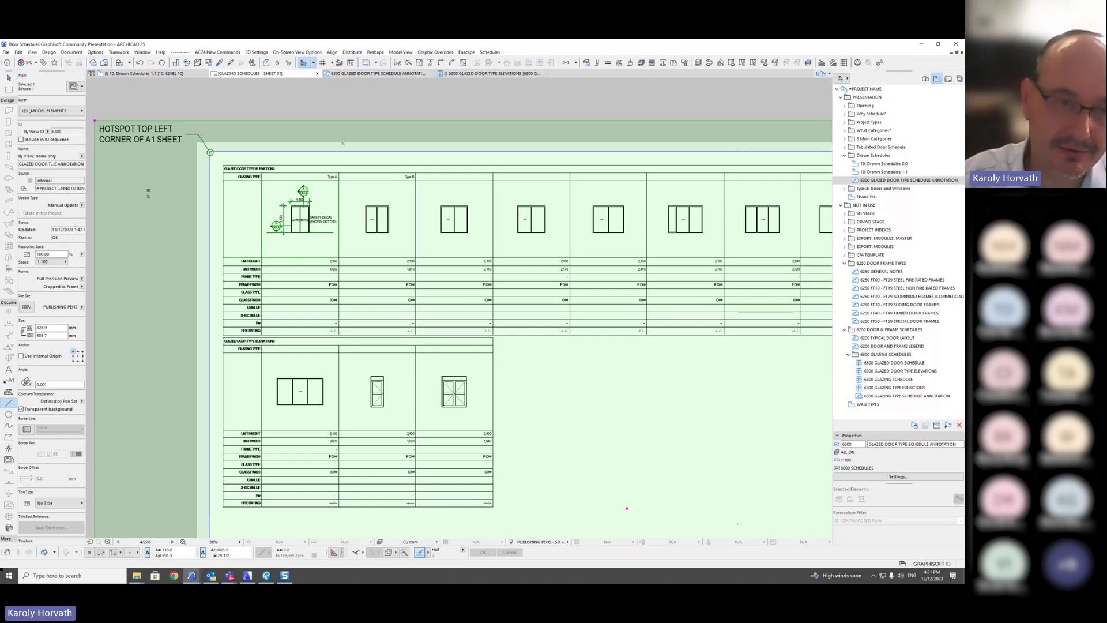
pyautogui.rightClick(352, 136)
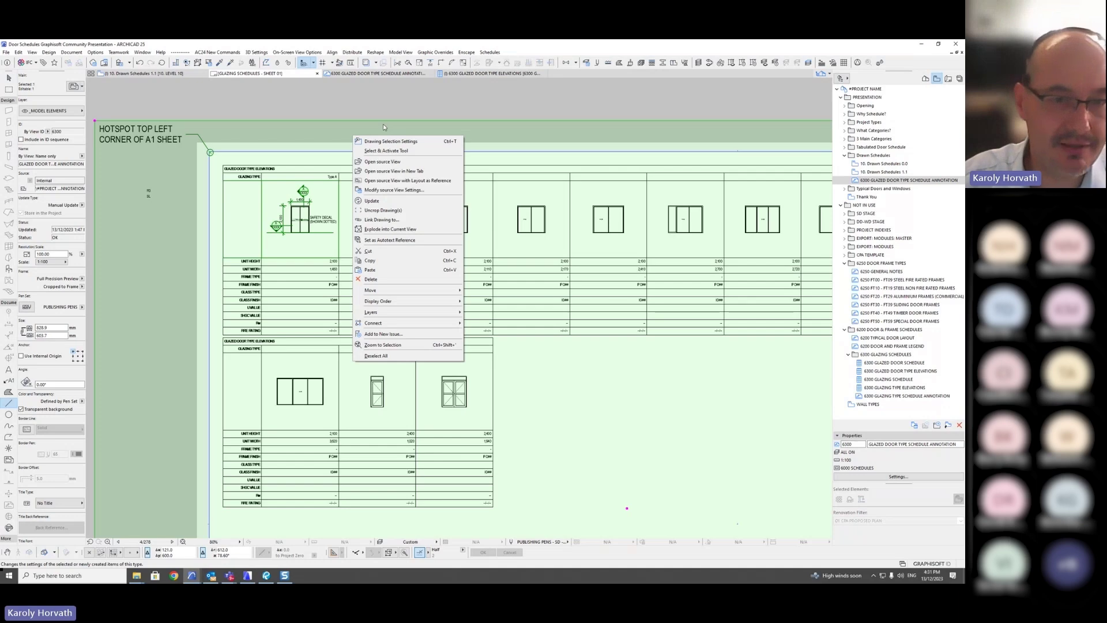